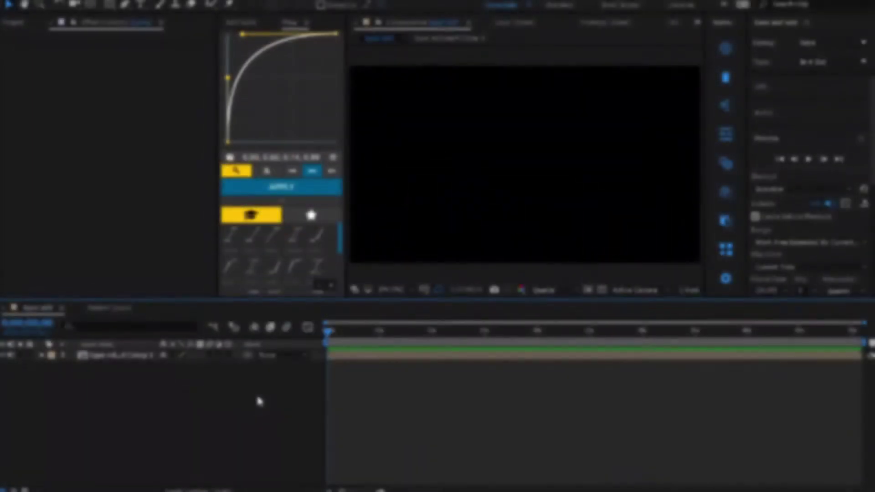
Add an adjustment layer above the typo comp and view the frame at 0;00;04;18
right_click(257, 396)
mouse_move(336, 280)
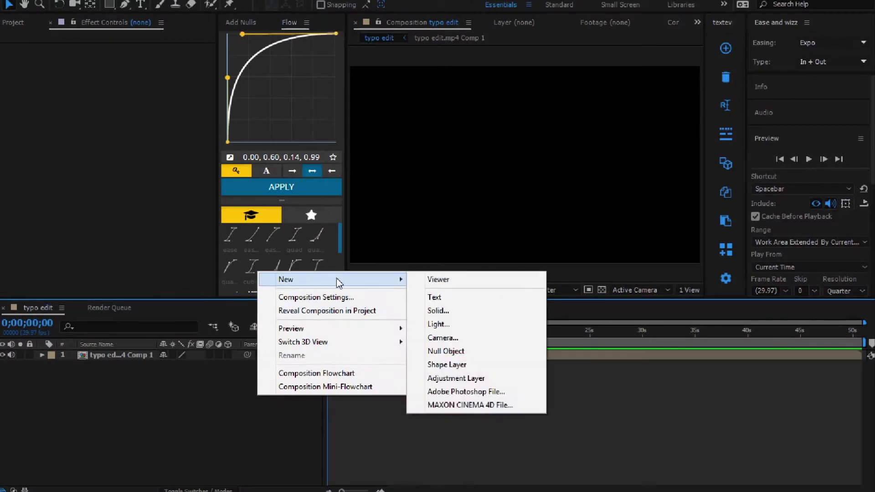
left_click(458, 379)
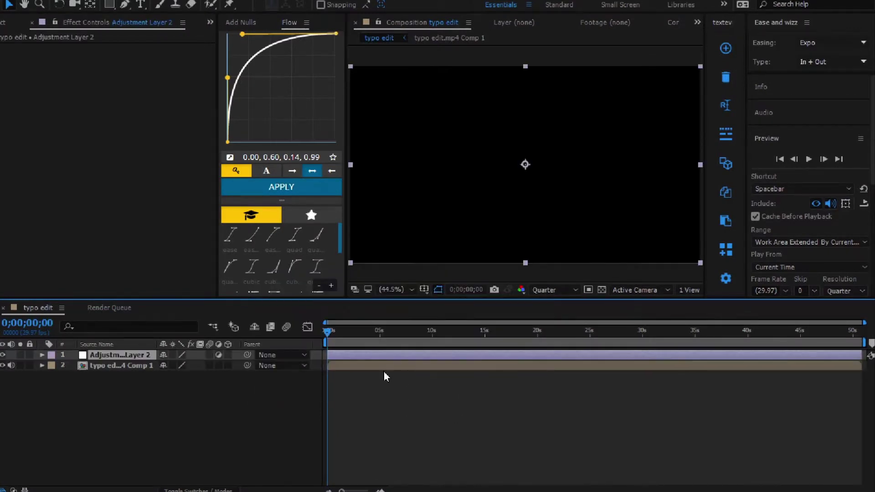
left_click(360, 338)
left_click(376, 338)
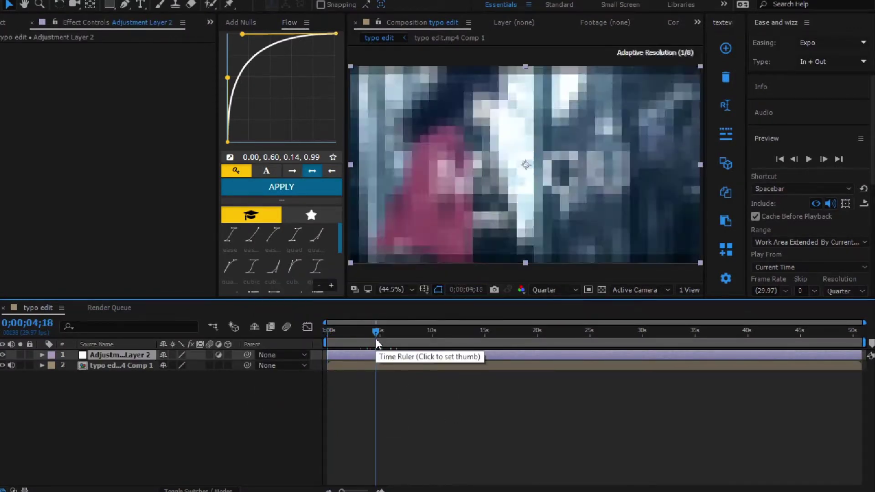
left_click(406, 393)
left_click(378, 355)
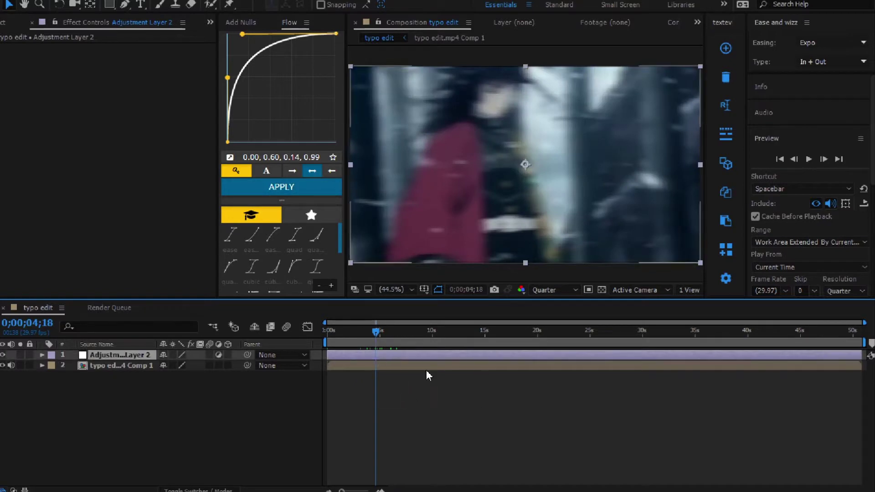
Apply the Rsmb 1 motion blur preset and set Main_BG Sensitivity to 80
key("ctrl+space")
type("rsm")
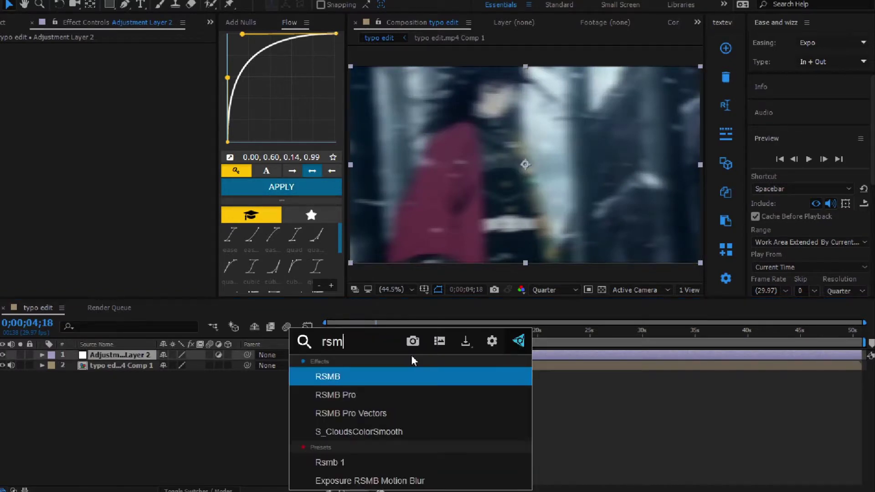
type("b 1")
key("Return")
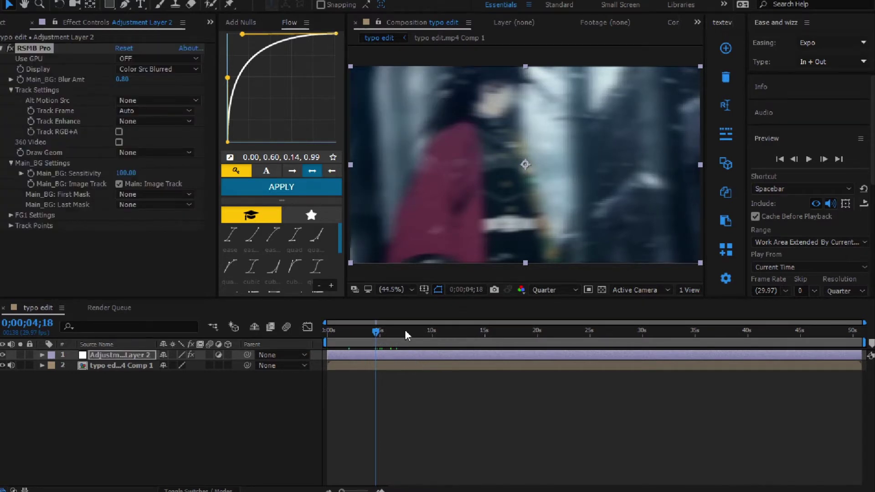
left_click(126, 173)
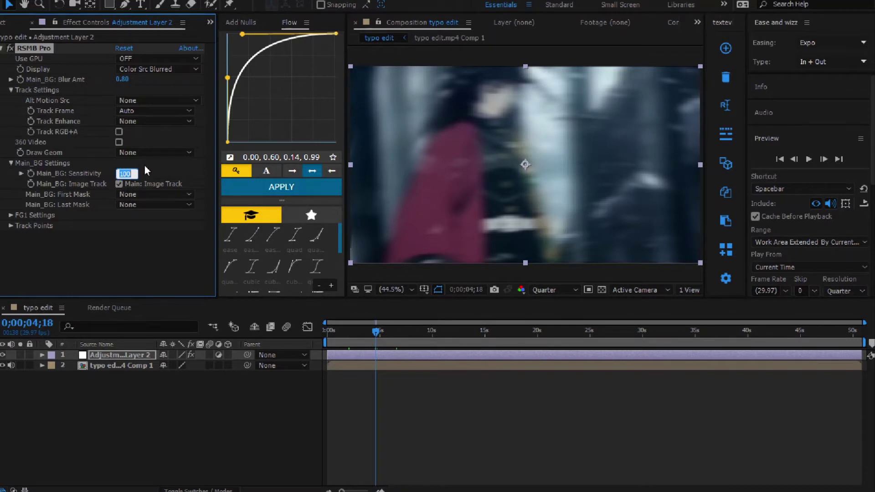
type("80.")
key("Return")
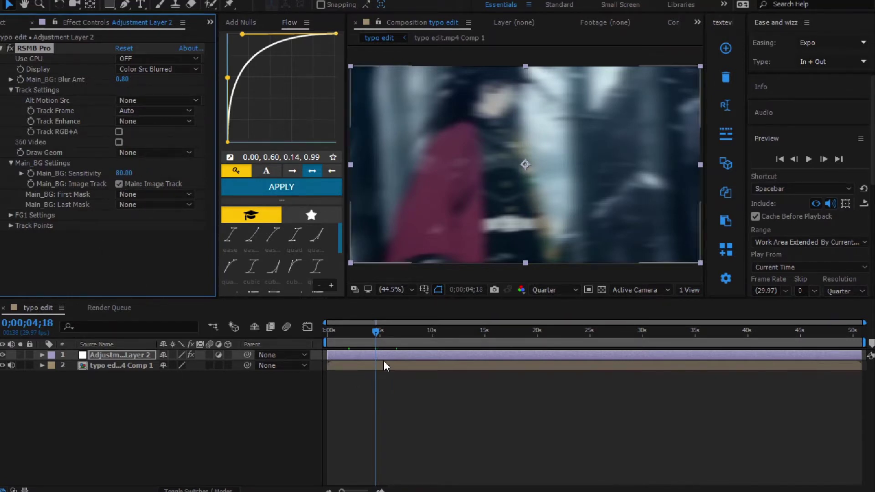
Toggle RSMB Pro off and on to compare the blur, then return to the composition start
left_click(9, 48)
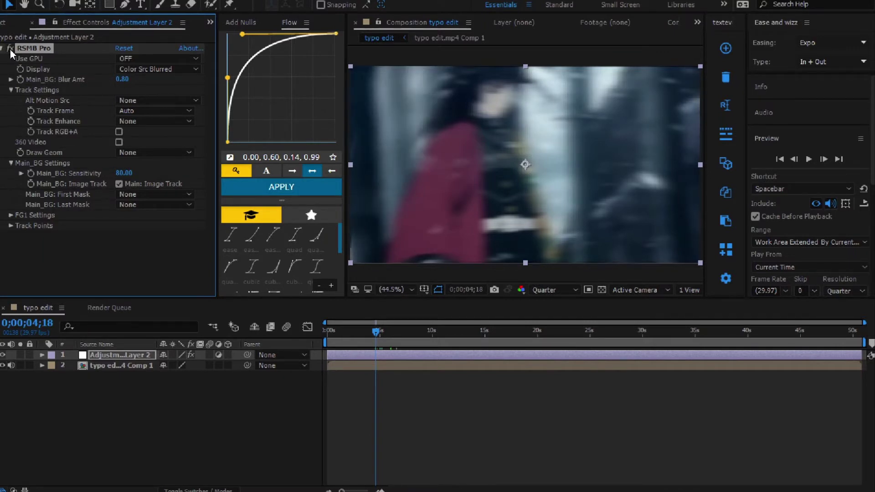
left_click(10, 48)
left_click(10, 49)
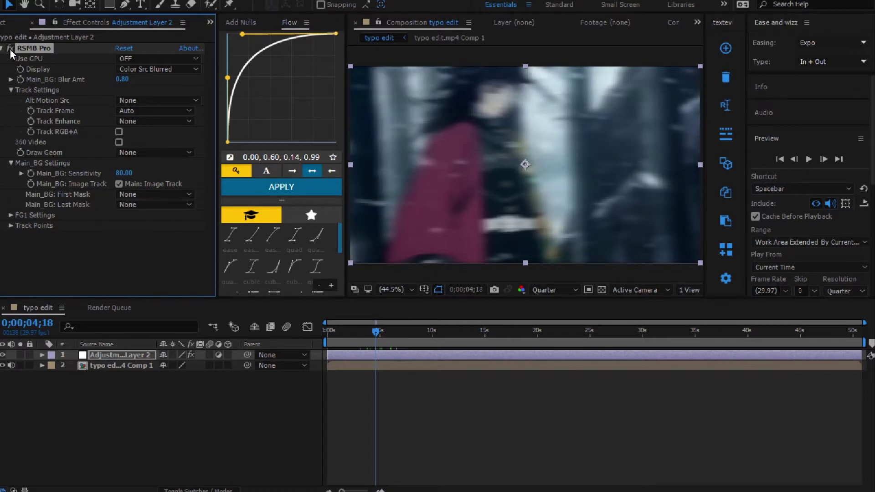
left_click_drag(376, 332, 327, 331)
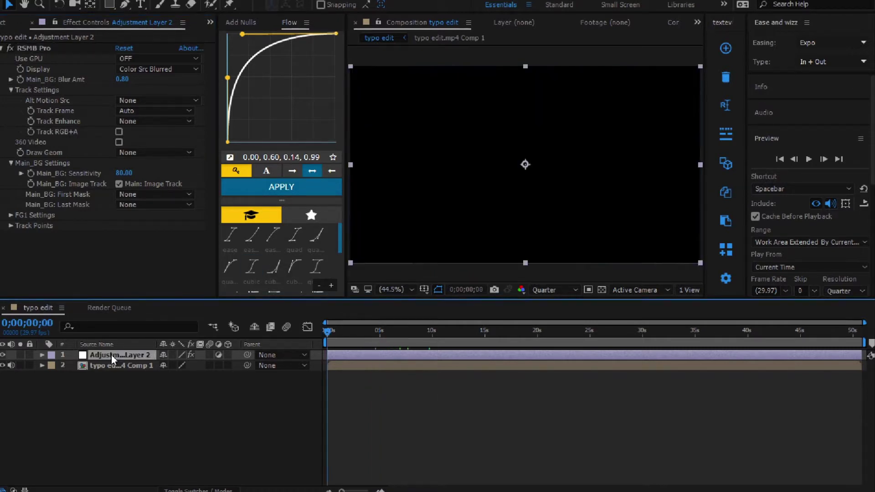
Delete the motion-blur adjustment layer and add a fresh adjustment layer on top
key("Delete")
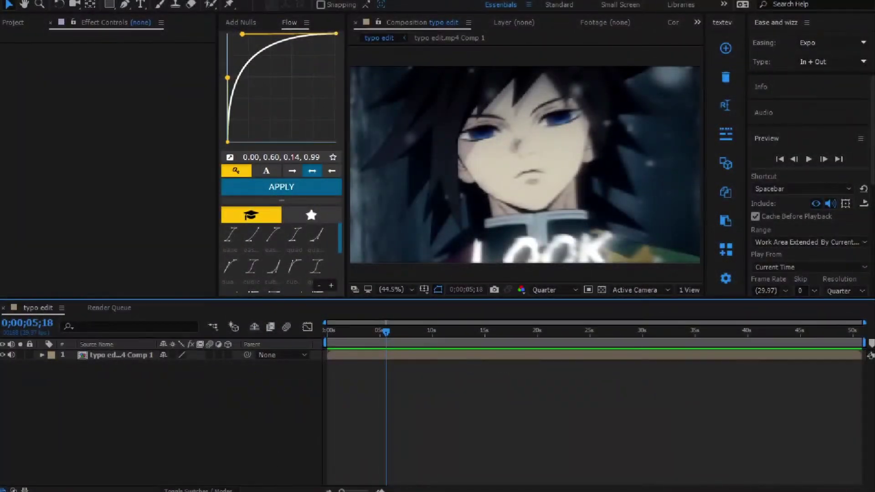
left_click(410, 356)
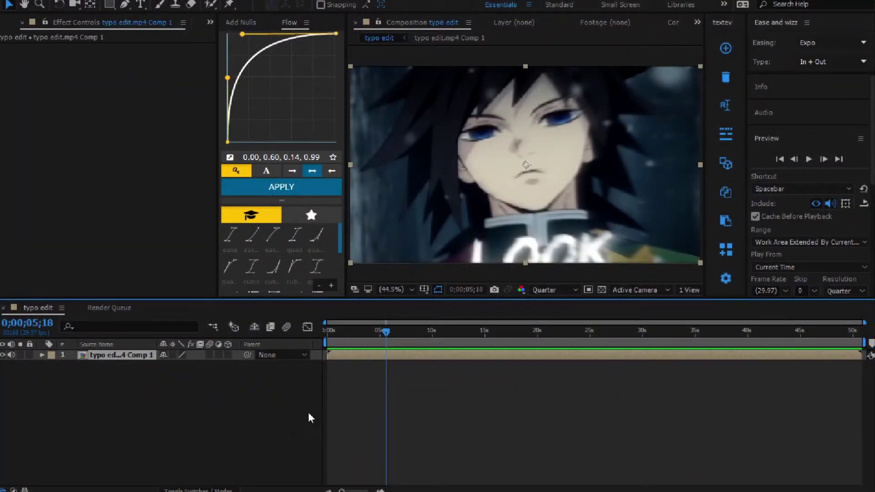
right_click(196, 410)
mouse_move(348, 299)
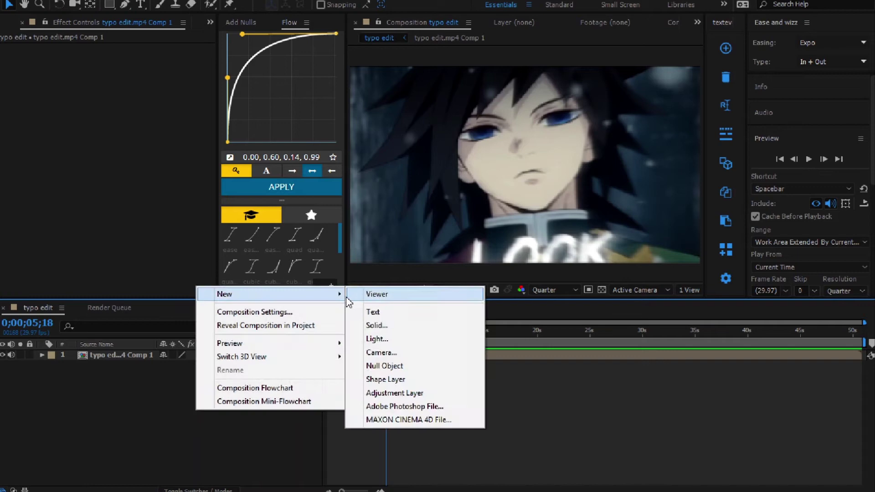
left_click(381, 393)
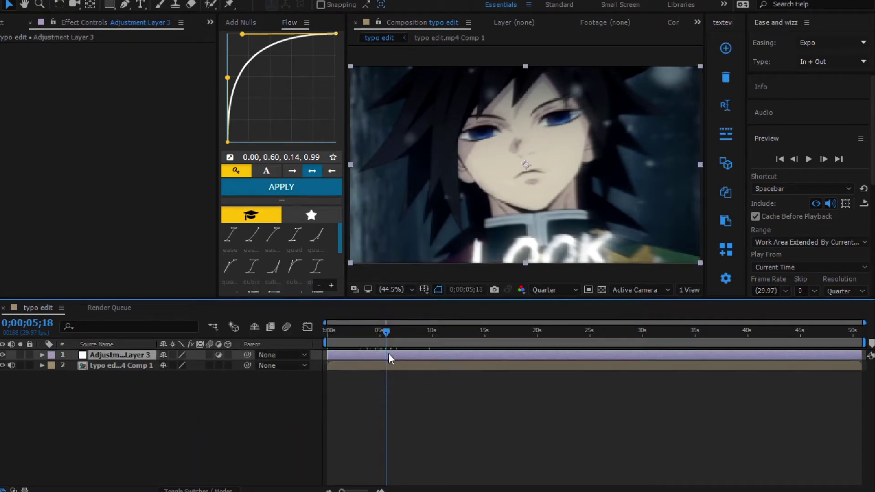
Apply the Magic Bullet Looks effect to the new adjustment layer
key("ctrl+space")
type("lo")
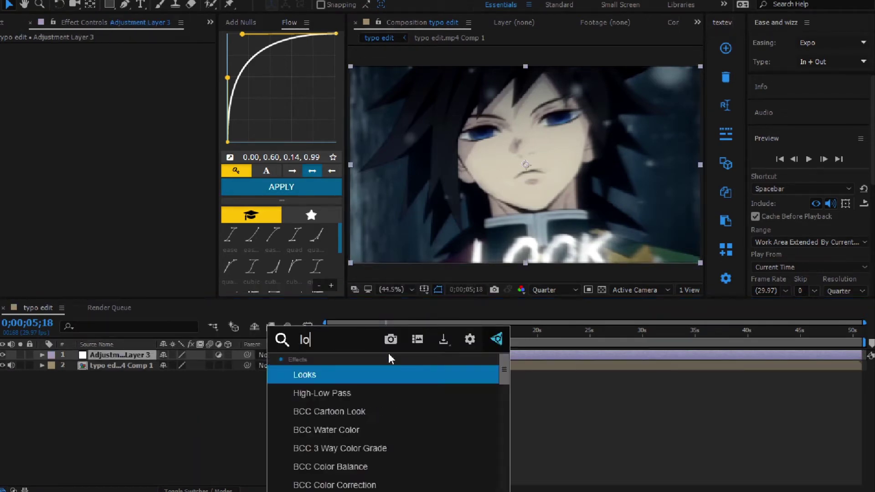
type("ok")
key("Return")
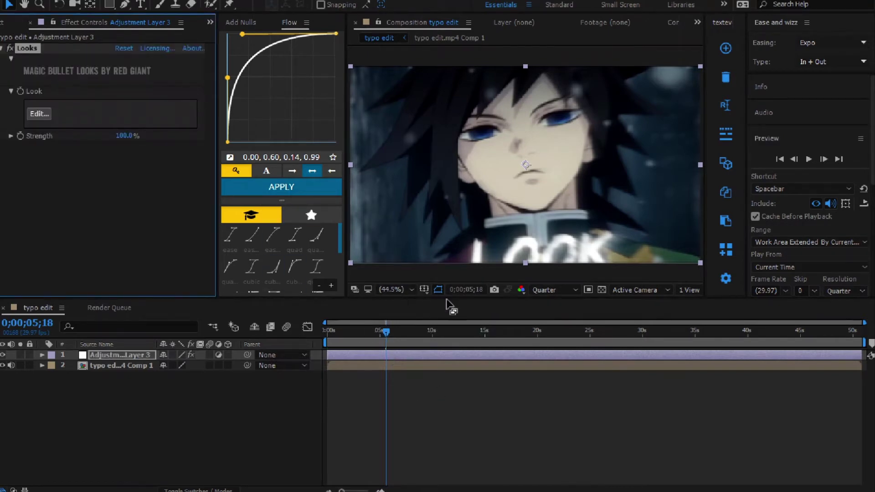
Open the Looks editor and browse the Matte, Lens, Camera and Subject tool categories
left_click(39, 115)
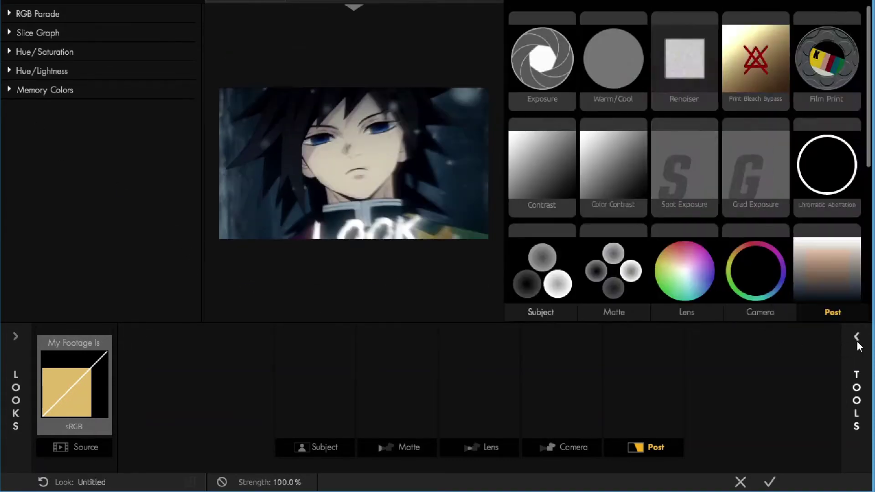
mouse_move(856, 346)
left_click(620, 312)
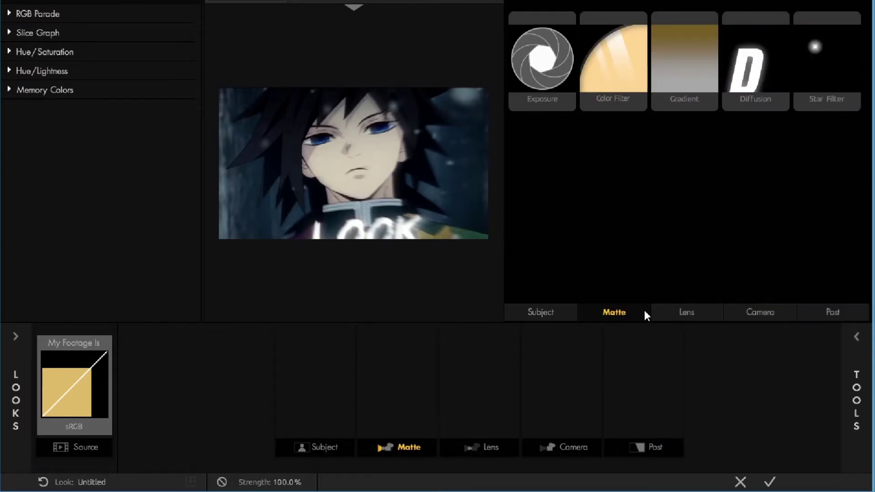
left_click(678, 314)
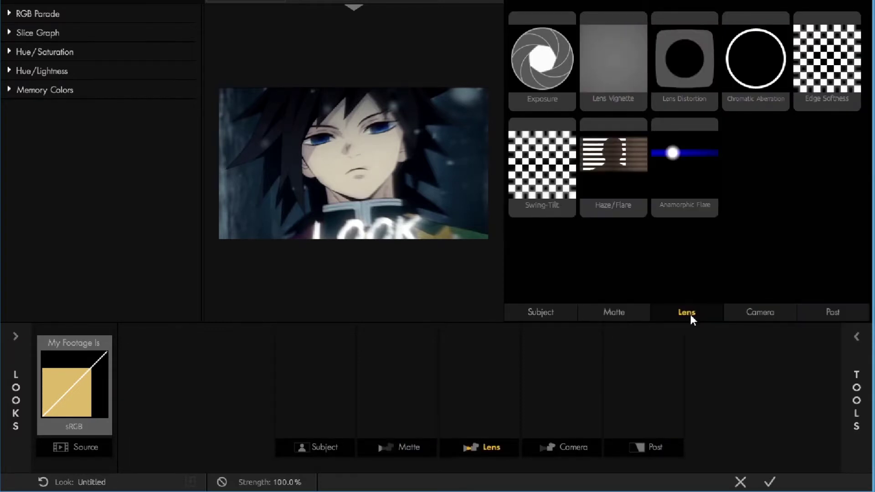
left_click(751, 313)
left_click(553, 312)
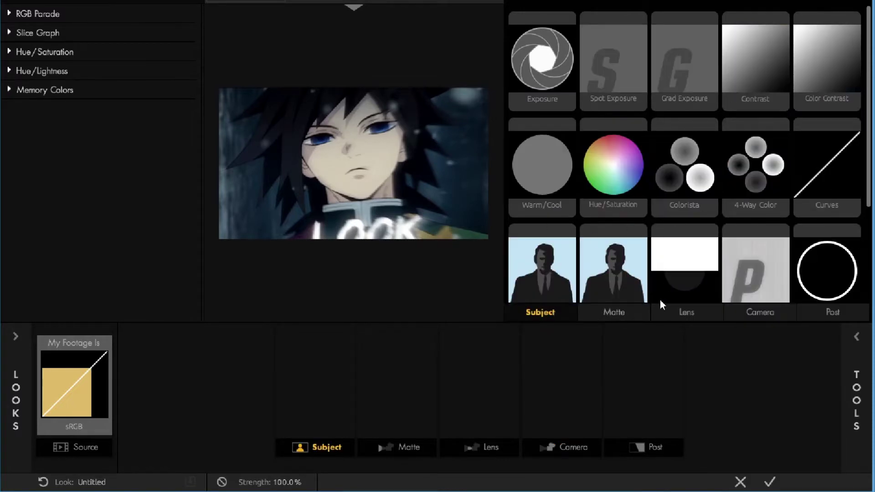
left_click(636, 313)
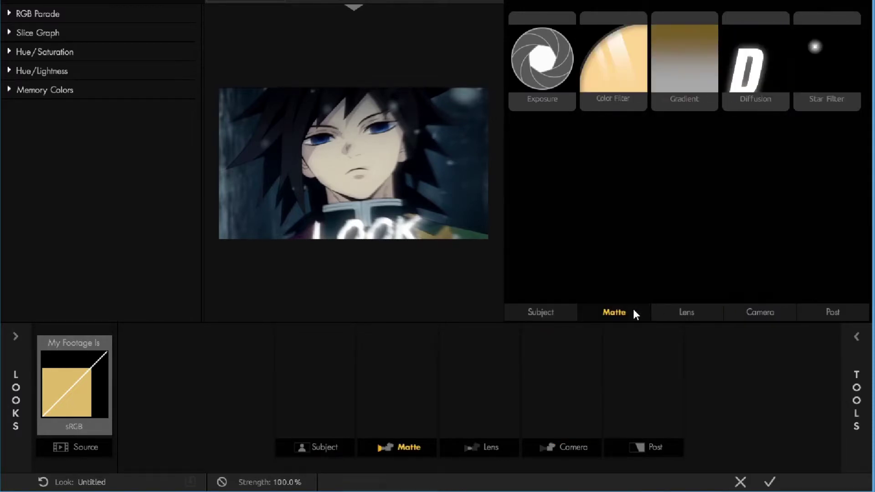
left_click(856, 339)
Preview Capetown, Chrono Steel and Classic Ultimatum, then pick Classic Neo and confirm it
left_click(14, 342)
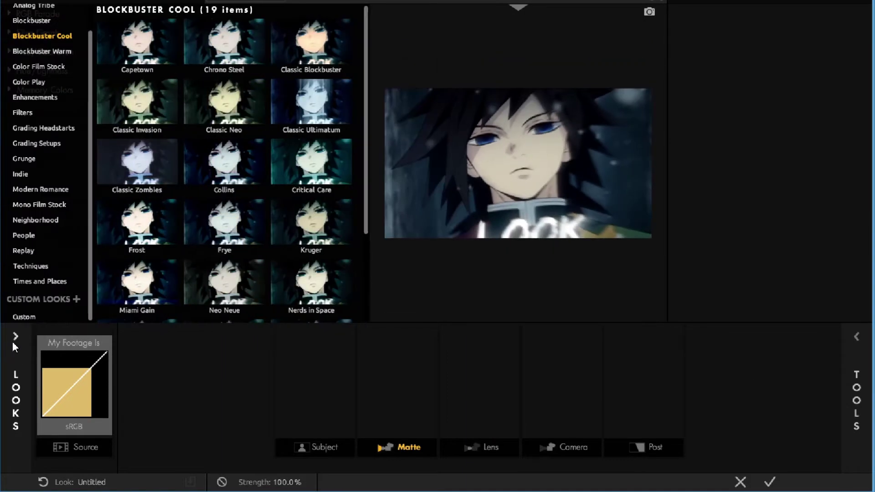
left_click(144, 48)
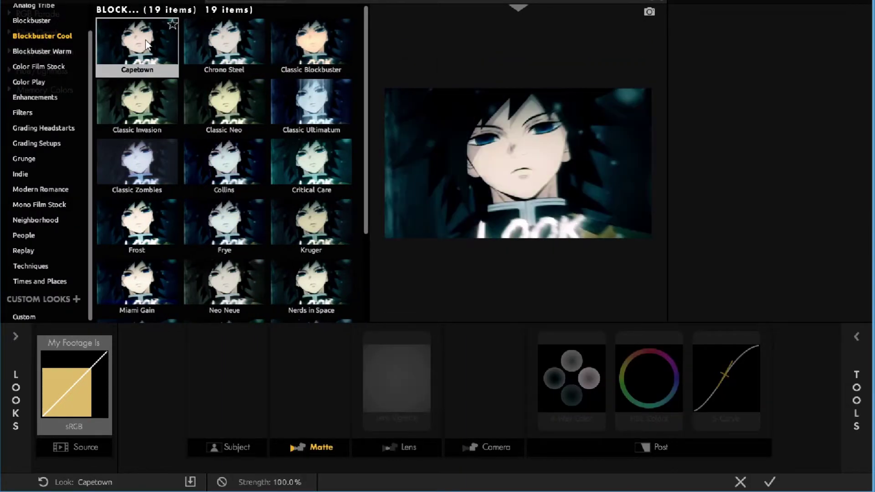
left_click(214, 44)
left_click(243, 94)
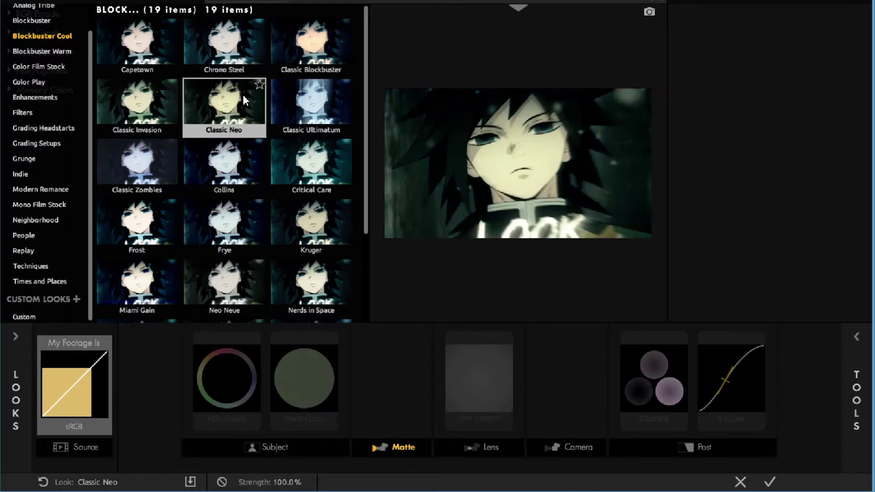
left_click(301, 104)
left_click(239, 105)
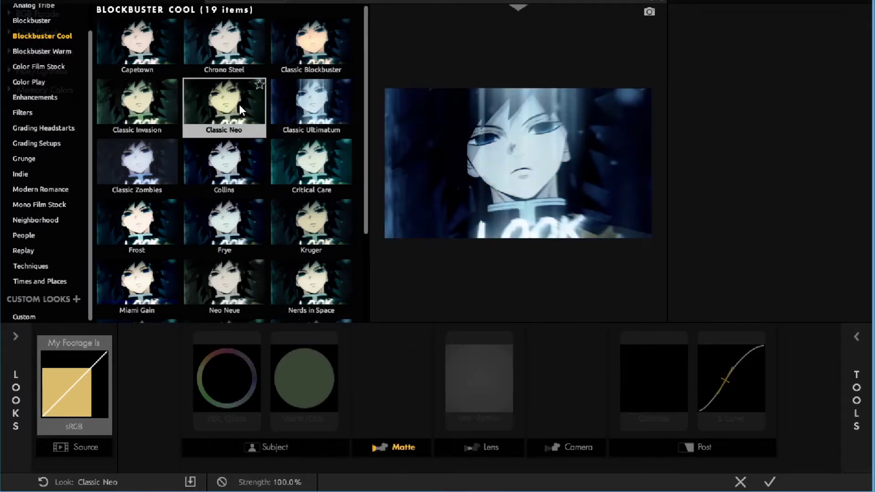
double_click(240, 105)
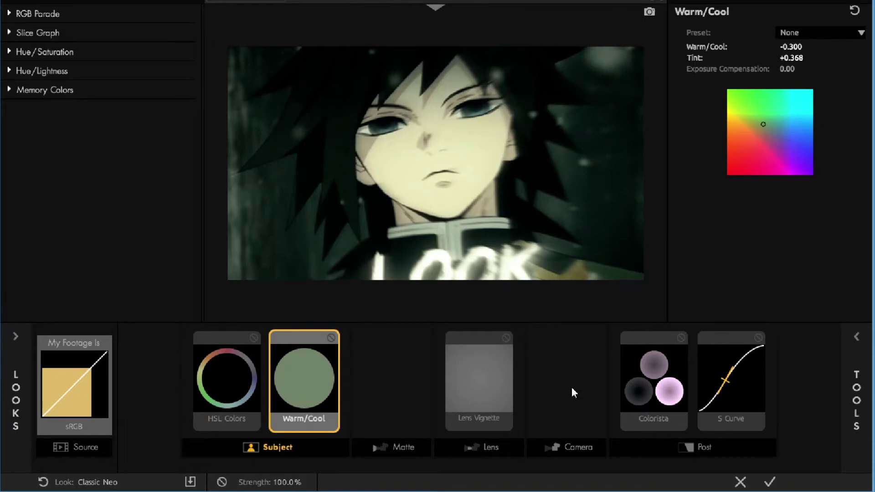
left_click(770, 482)
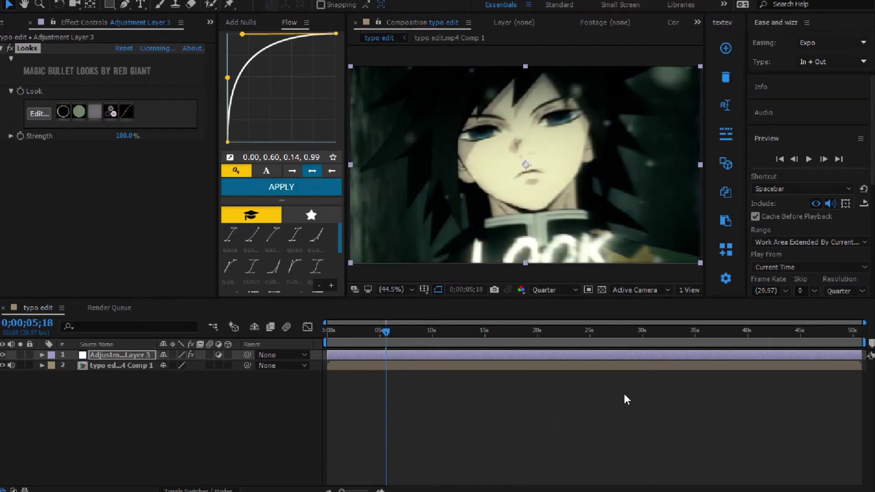
Toggle the Looks grade off and on twice to compare graded and ungraded frames
left_click(10, 49)
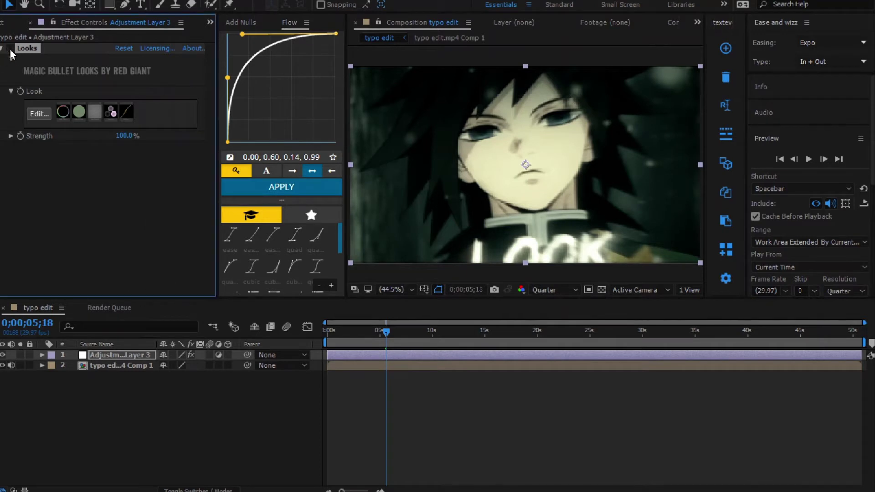
left_click(10, 49)
left_click(11, 49)
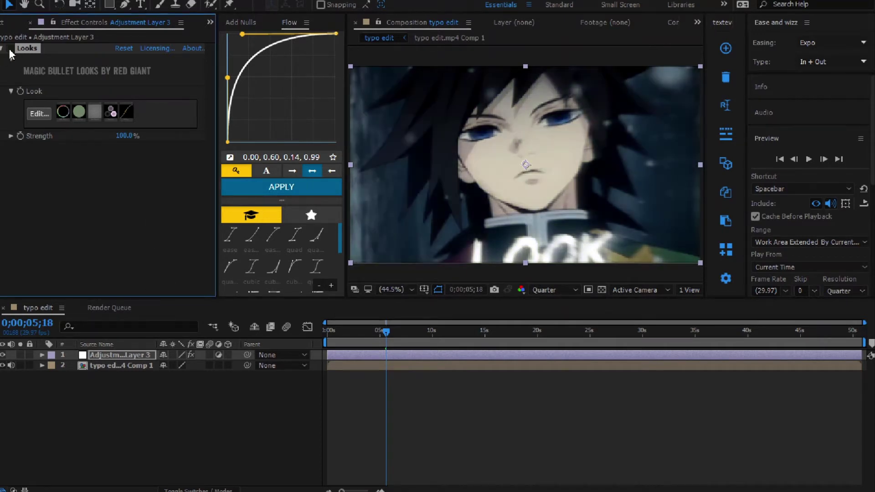
left_click(10, 48)
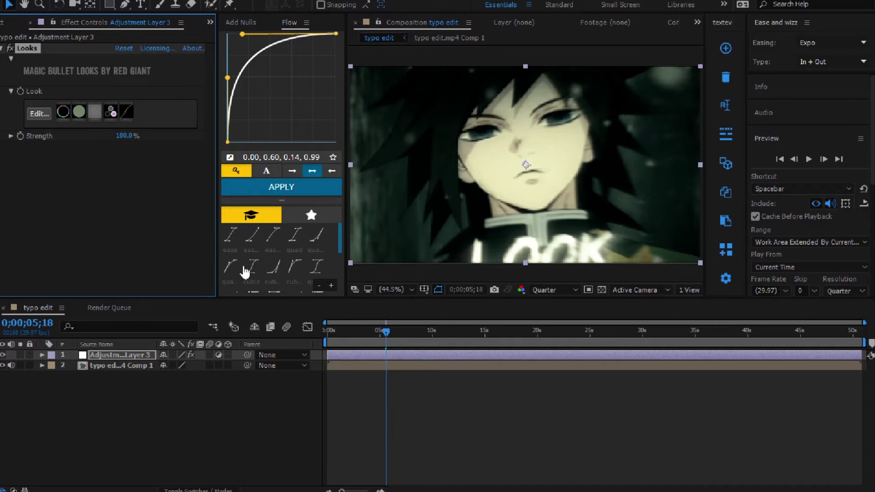
Apply Lumetri Color to the adjustment layer via the 'lumi' effect search
left_click(411, 354)
key("ctrl+space")
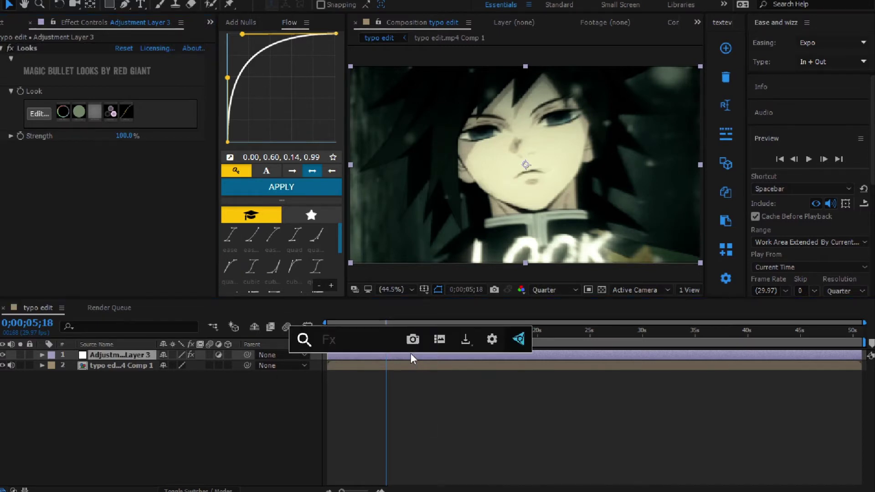
type("lumi")
key("Return")
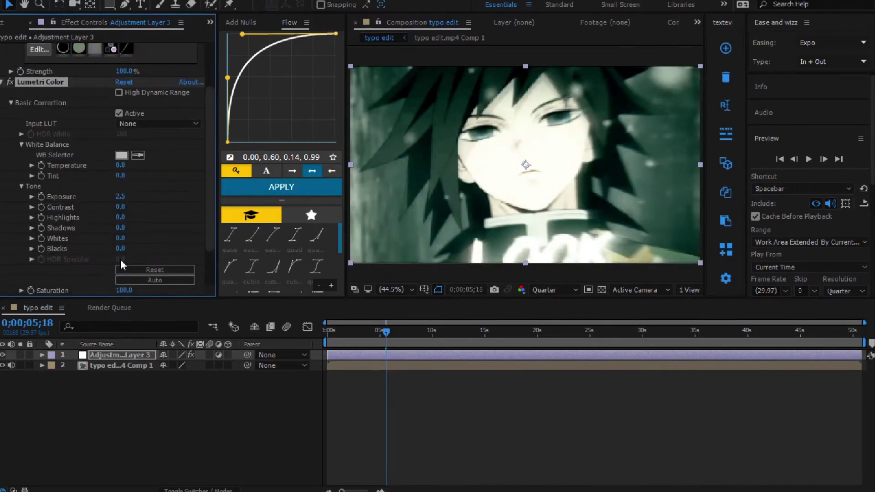
Adjust the Lumetri RGB Curves and toggle the curves off and on to compare
scroll(68, 205, "down", 2)
left_click(11, 259)
scroll(68, 183, "down", 4)
mouse_move(174, 141)
left_mouse_down()
mouse_move(177, 152)
mouse_move(180, 137)
left_mouse_up()
left_click(119, 59)
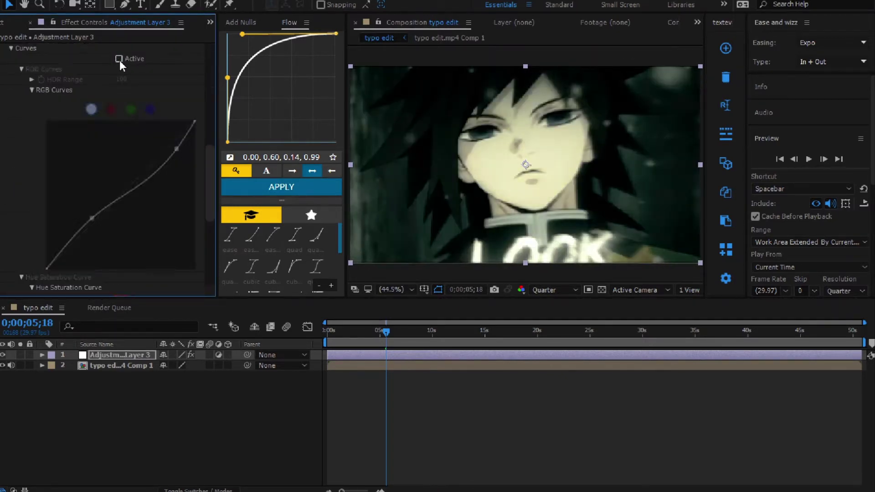
left_click(119, 58)
Inspect the Lumetri Color Wheels, then delete Lumetri Color and its adjustment layer
scroll(68, 228, "down", 5)
left_click(11, 269)
scroll(67, 177, "down", 2)
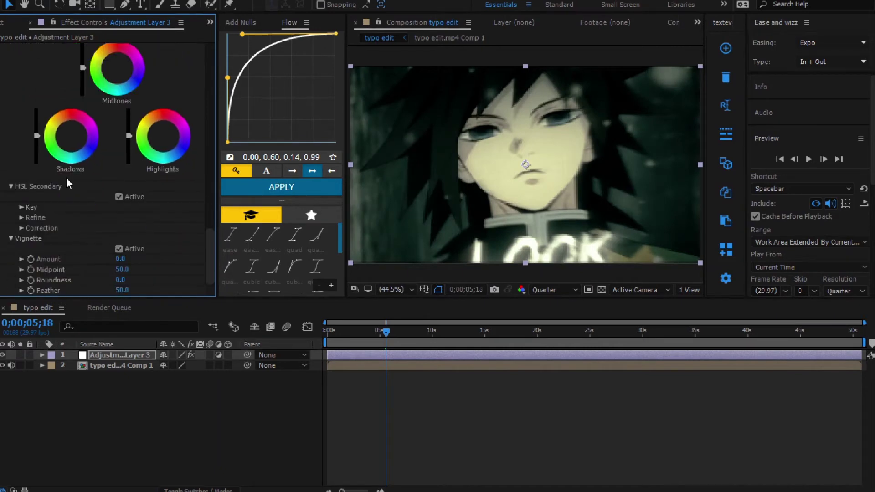
scroll(117, 169, "up", 10)
scroll(117, 169, "up", 5)
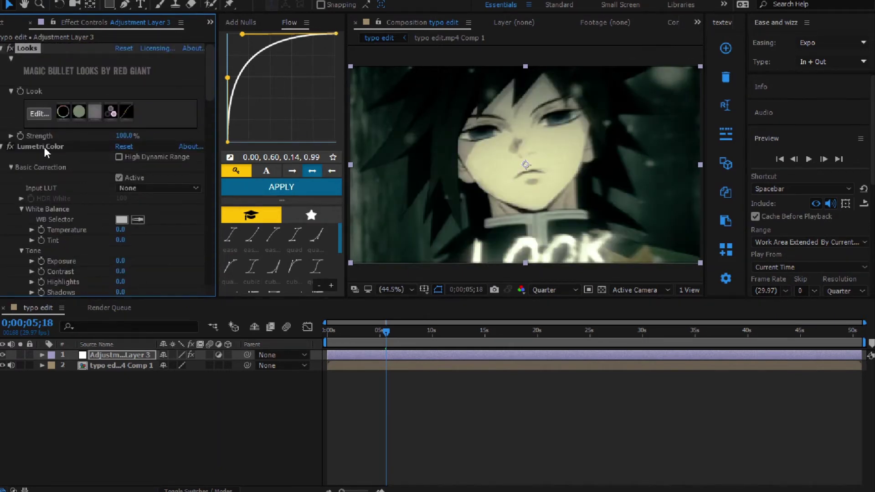
left_click(45, 146)
key("Delete")
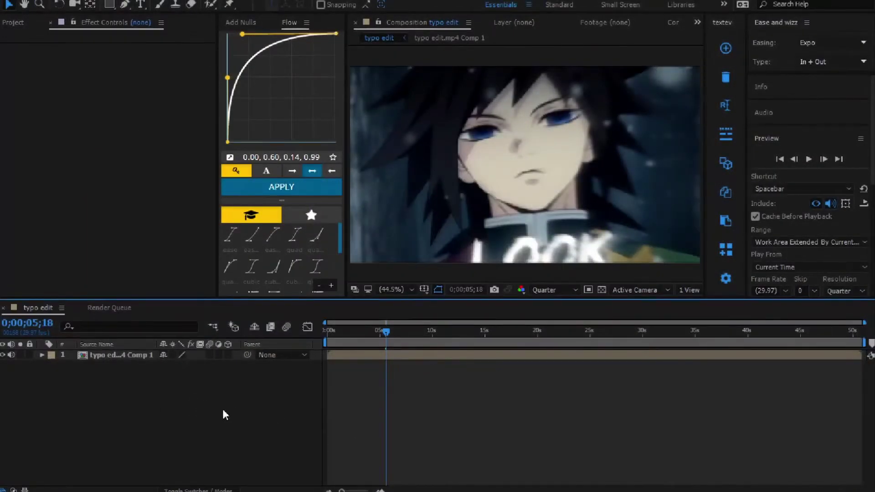
Create a black solid layer and apply CC Jaws to it
right_click(194, 397)
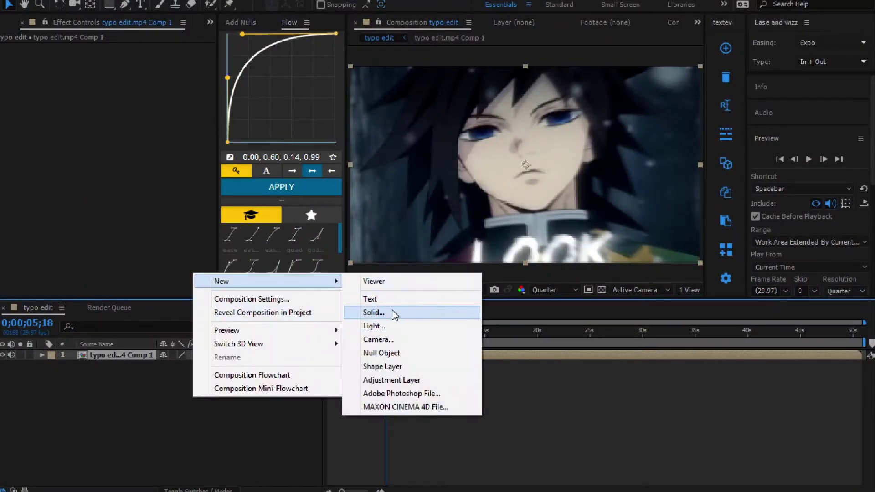
left_click(390, 313)
left_click(469, 347)
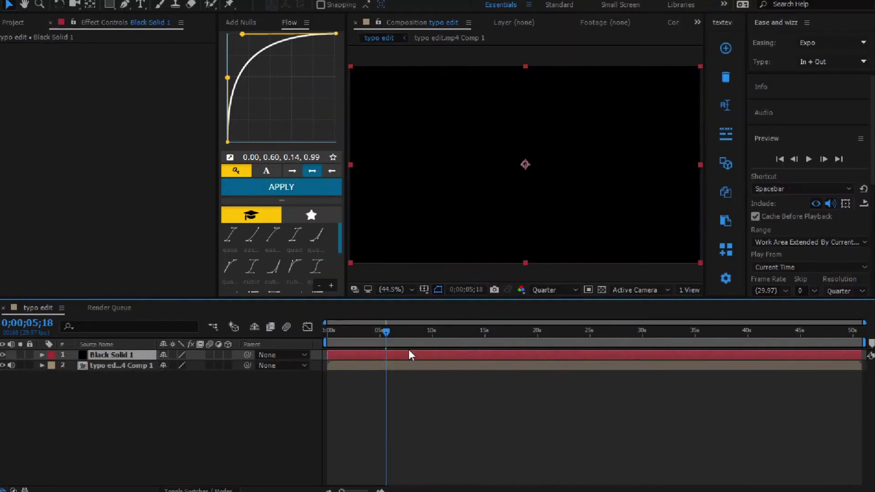
key("ctrl+space")
type("cc ")
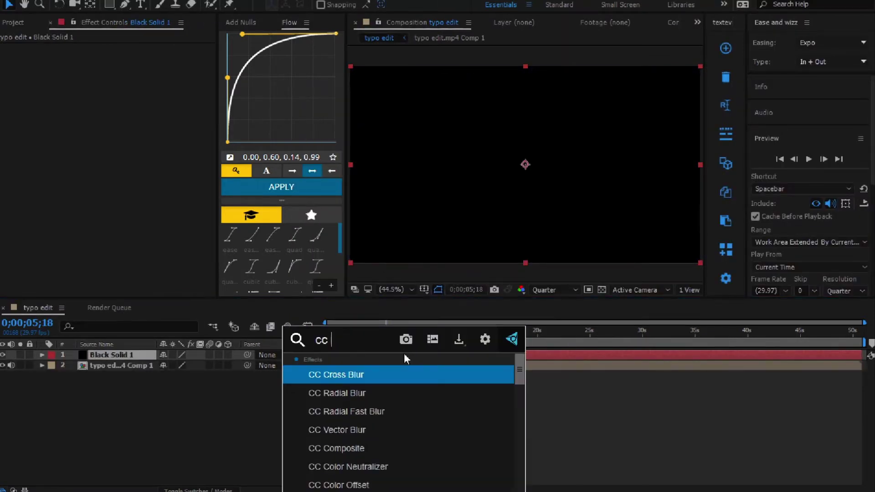
type("ja")
key("Return")
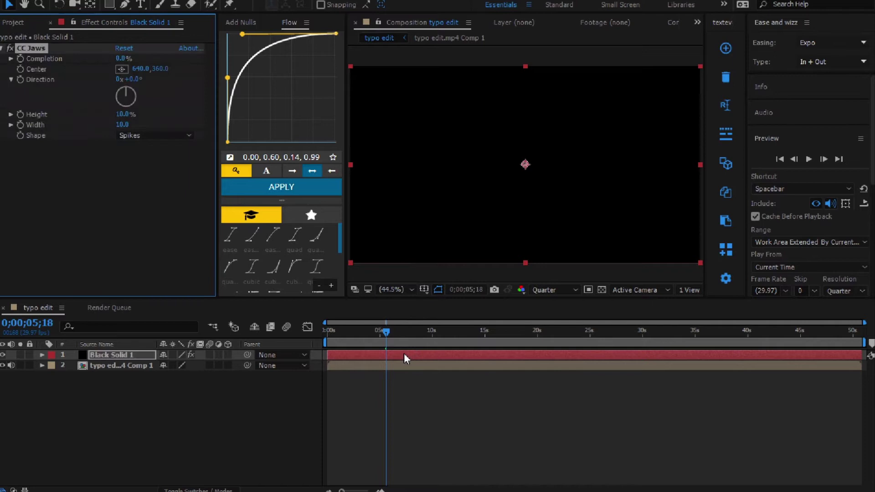
Set CC Jaws Completion to 90% and Height to 0%
left_click(122, 59)
type("90")
key("Return")
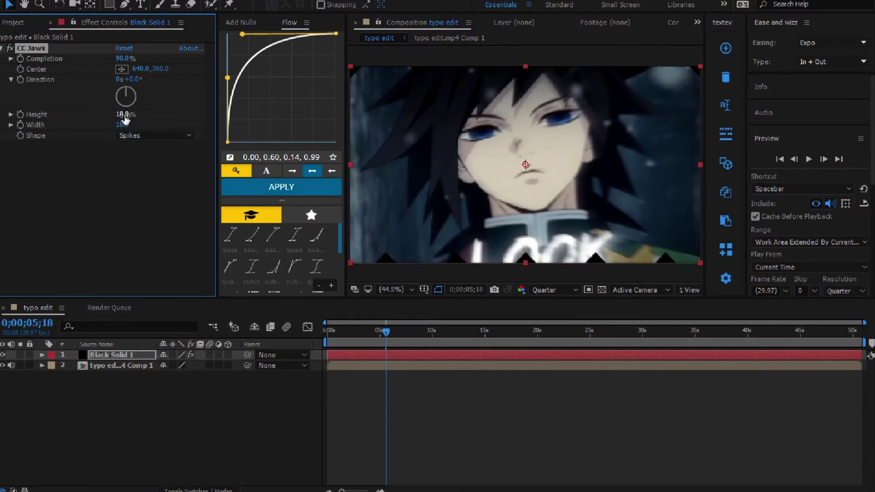
left_click(122, 114)
type("0")
key("Return")
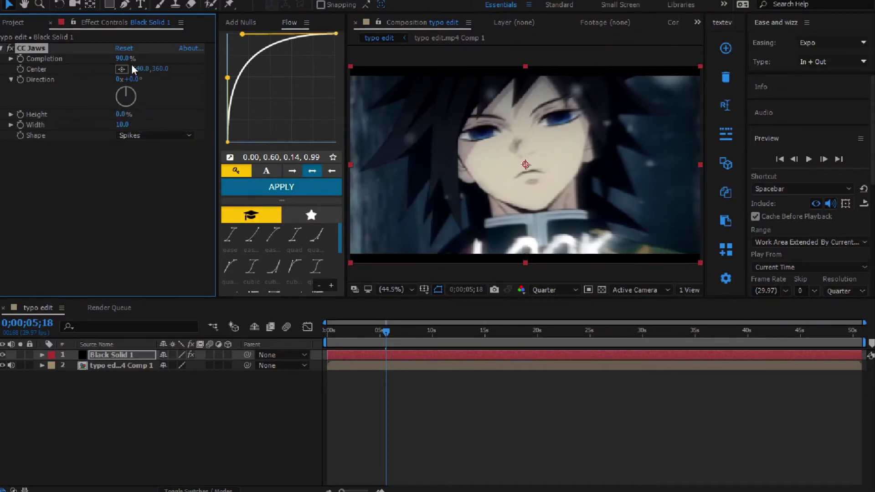
Test a narrower CC Jaws Completion and new Direction angle, then delete the CC Jaws effect
mouse_move(121, 58)
left_mouse_down()
mouse_move(104, 62)
mouse_move(111, 62)
left_mouse_up()
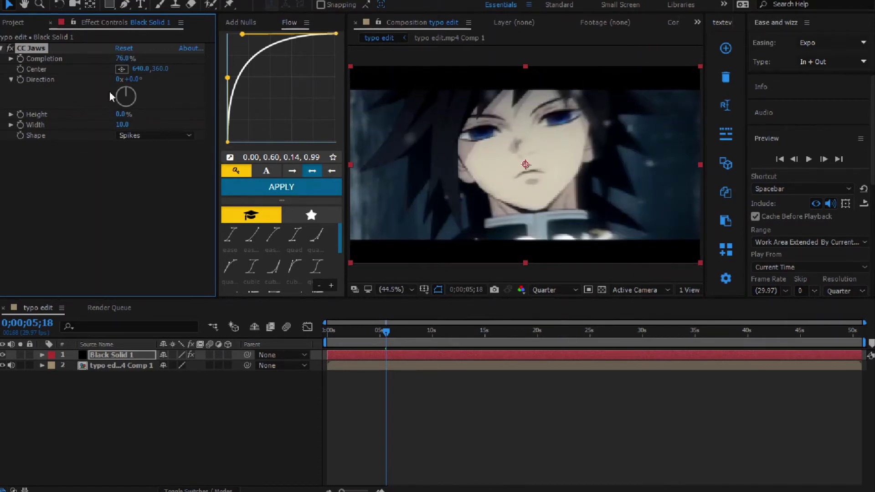
left_click_drag(111, 96, 258, 92)
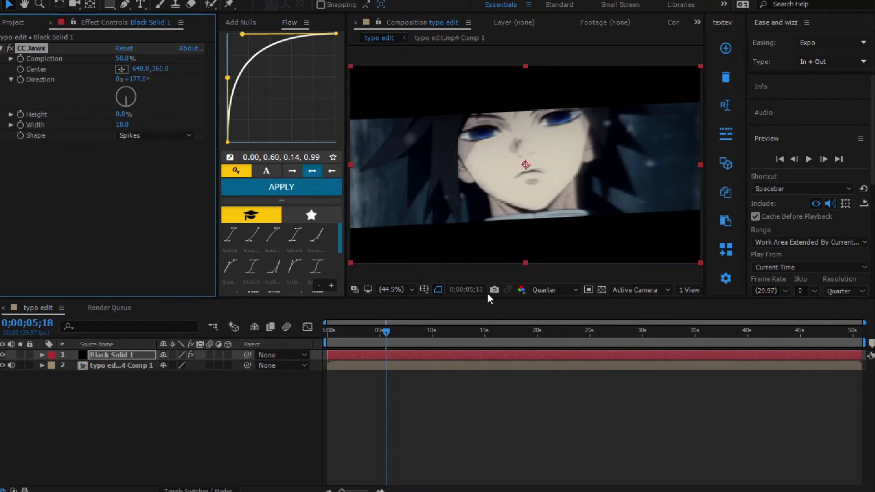
left_click(422, 379)
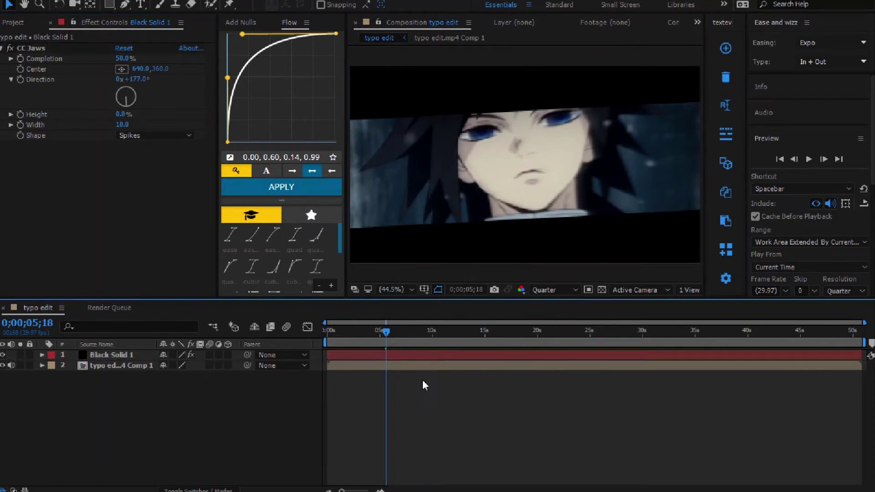
left_click(36, 49)
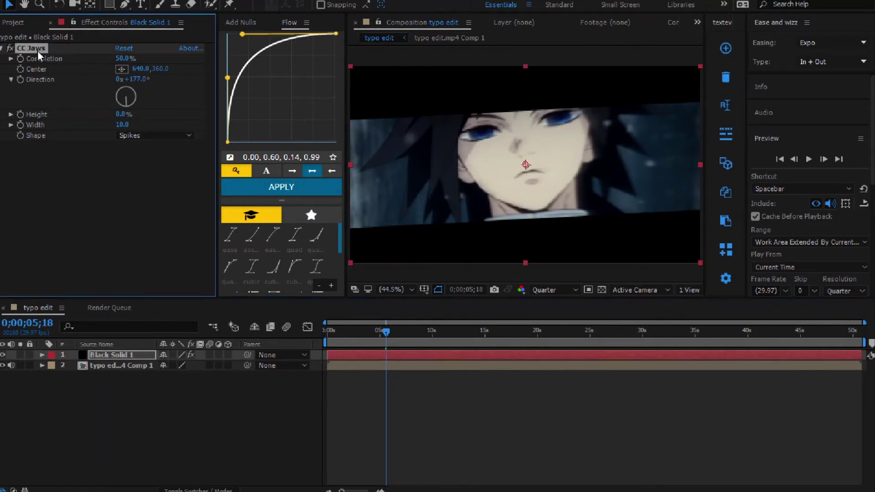
key("Delete")
key("Delete")
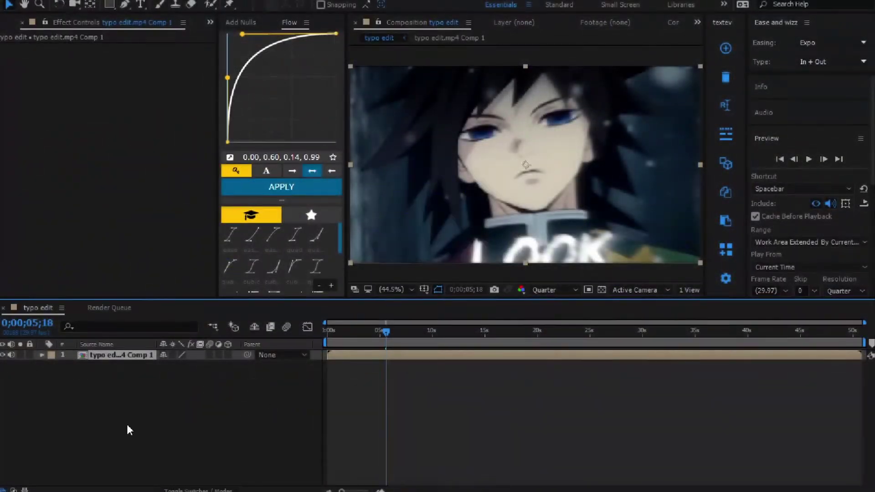
Add a new black solid layer, Black Solid 2, to the composition
right_click(124, 400)
mouse_move(193, 289)
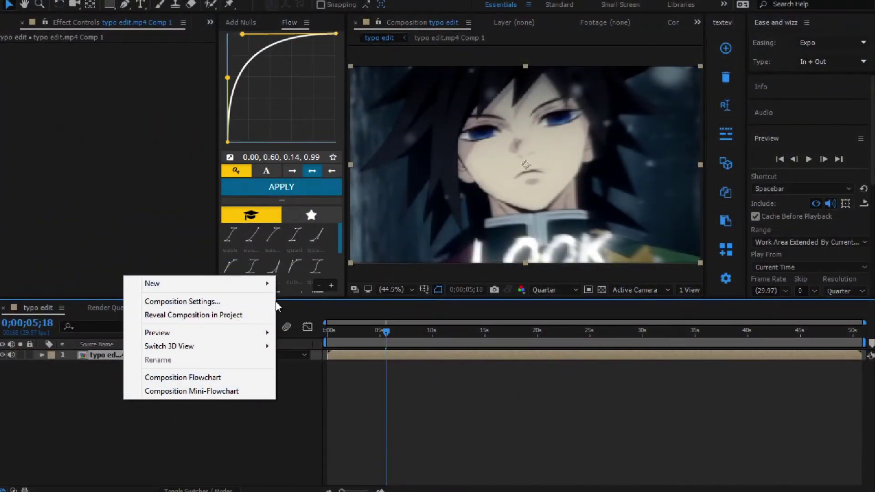
left_click(304, 319)
left_click(461, 346)
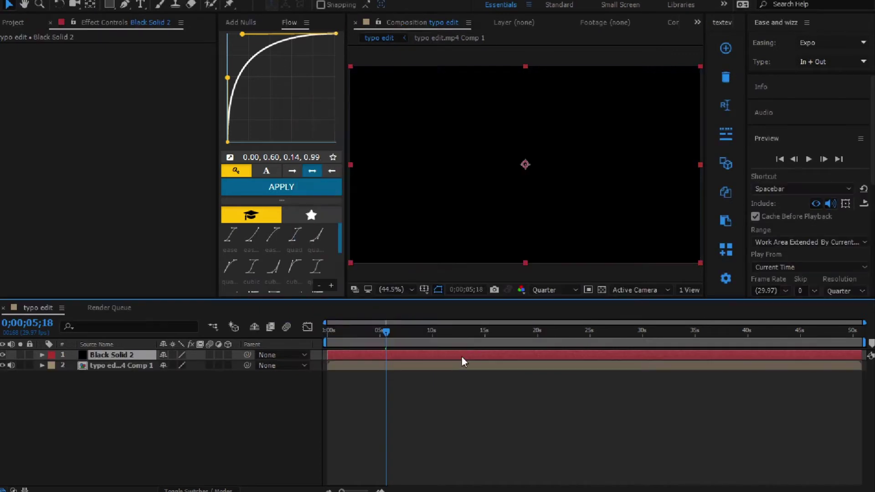
Apply the Optical Flares effect to the black solid
key("ctrl+space")
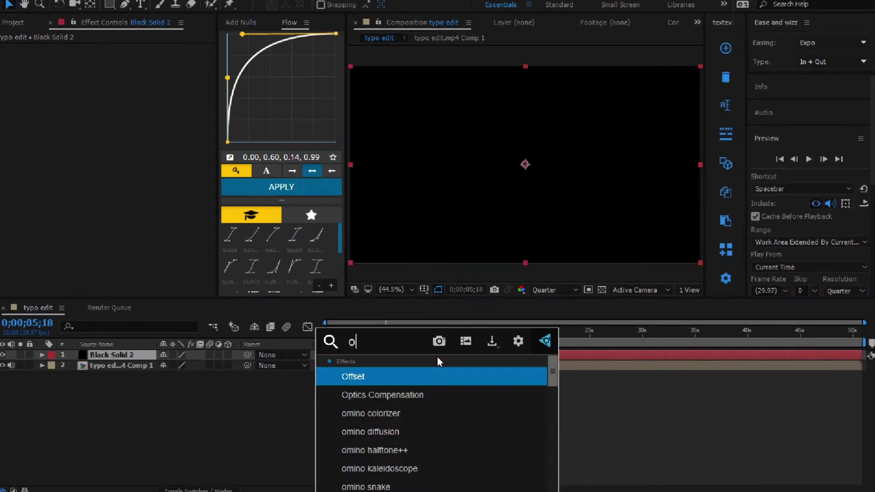
type("ptical")
key("BackSpace")
key("BackSpace")
key("BackSpace")
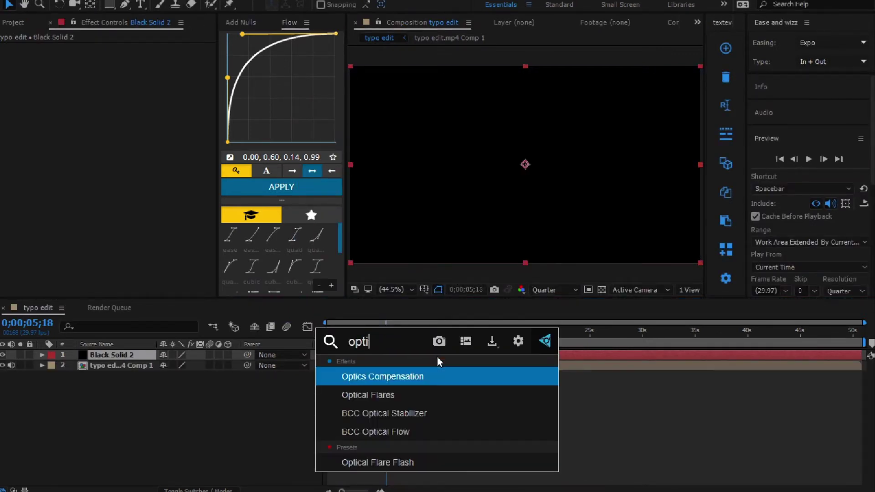
type("cal")
key("Return")
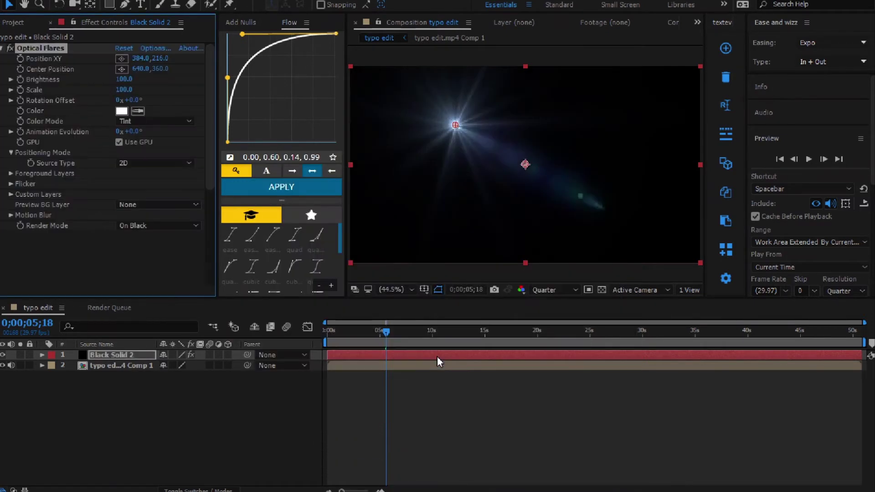
Open the Optical Flares Options and clear all elements from the default lens stack
left_click(155, 48)
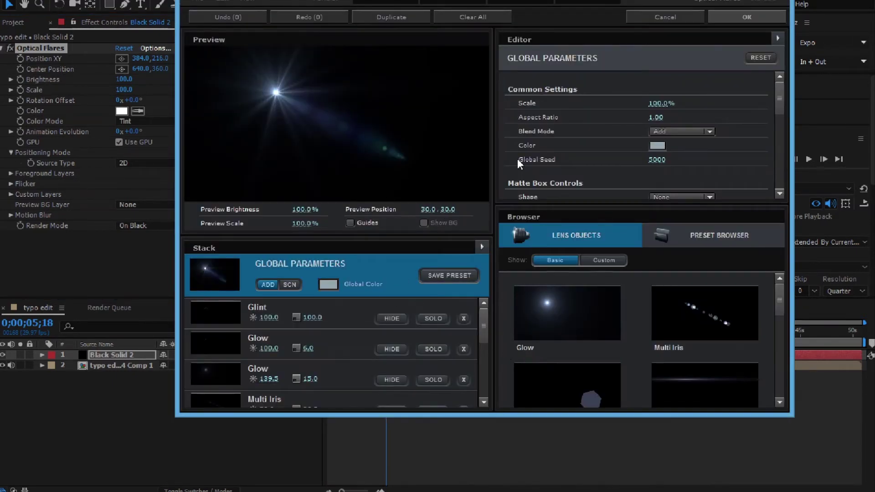
left_click(469, 18)
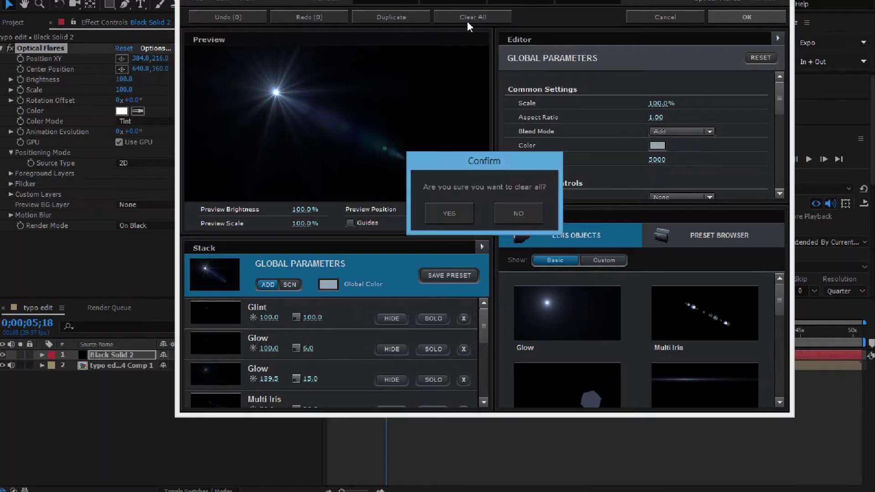
left_click(449, 216)
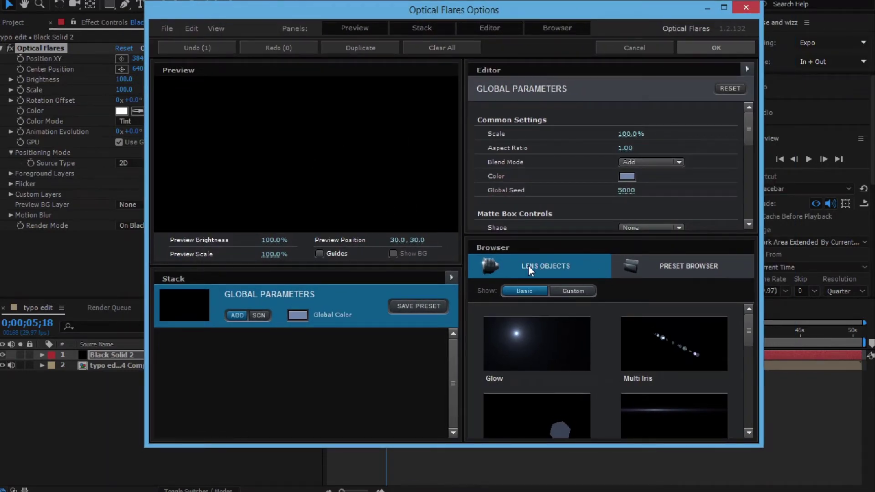
Add Glow and Lens Orbs elements to the flare stack
left_click(532, 345)
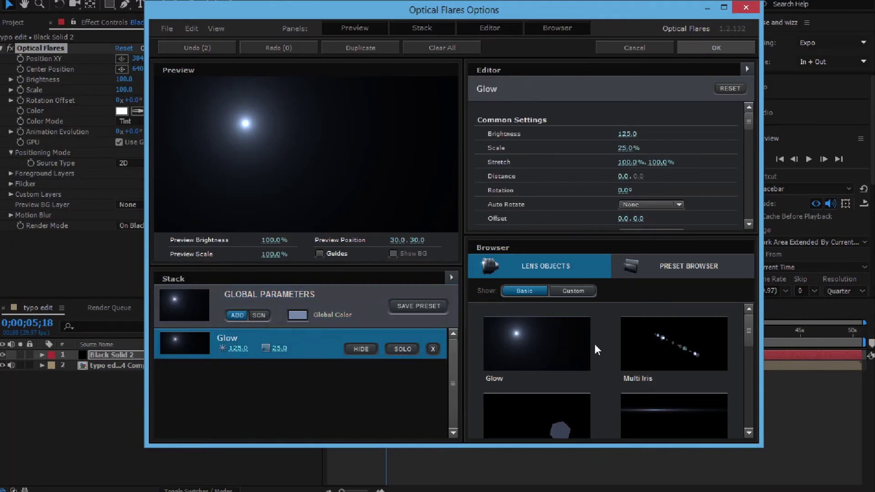
scroll(594, 349, "down", 10)
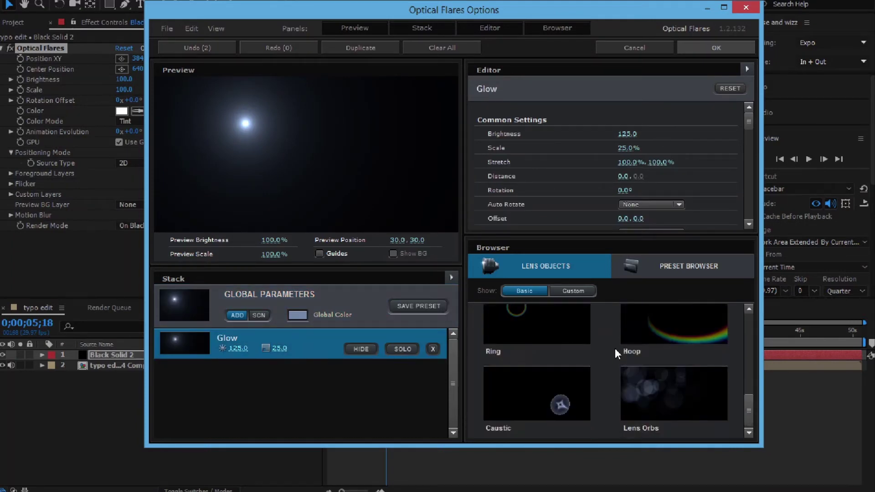
scroll(615, 349, "down", 1)
left_click(669, 393)
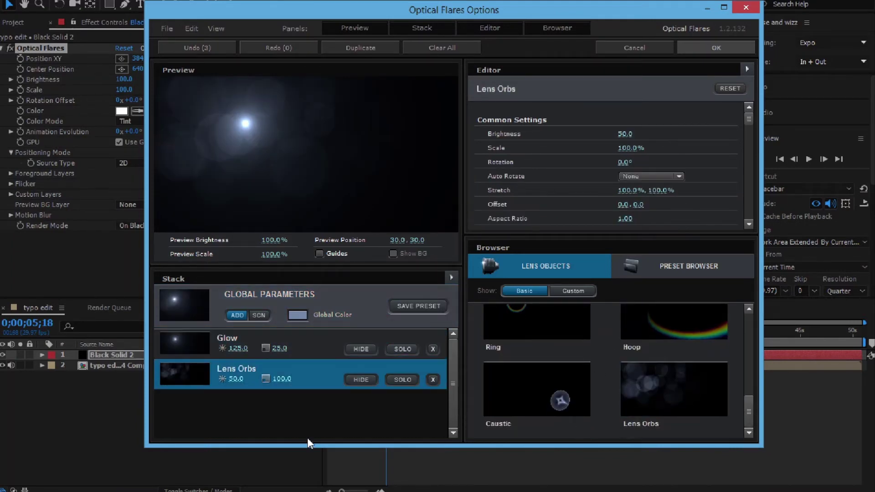
Set the Glow element's brightness to 200 and scale to 35
left_click(305, 343)
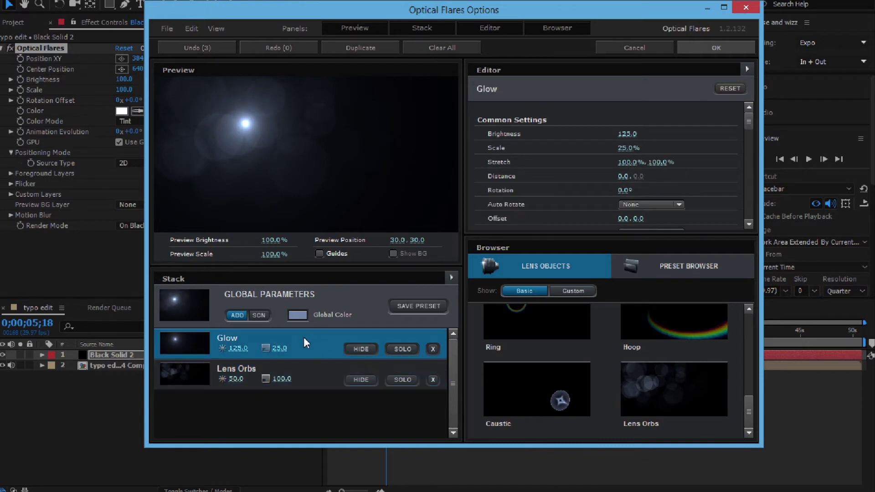
left_click(628, 134)
type("200")
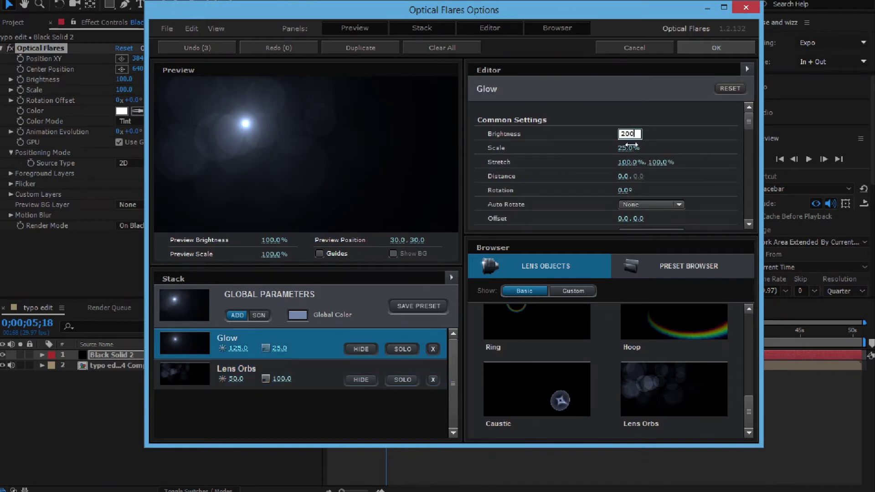
left_click_drag(626, 148, 623, 148)
left_click(624, 148)
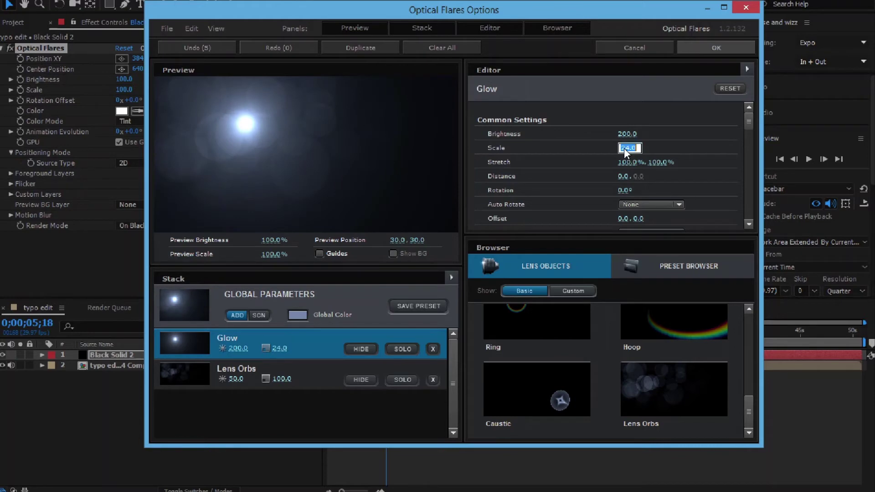
type("35")
key("Return")
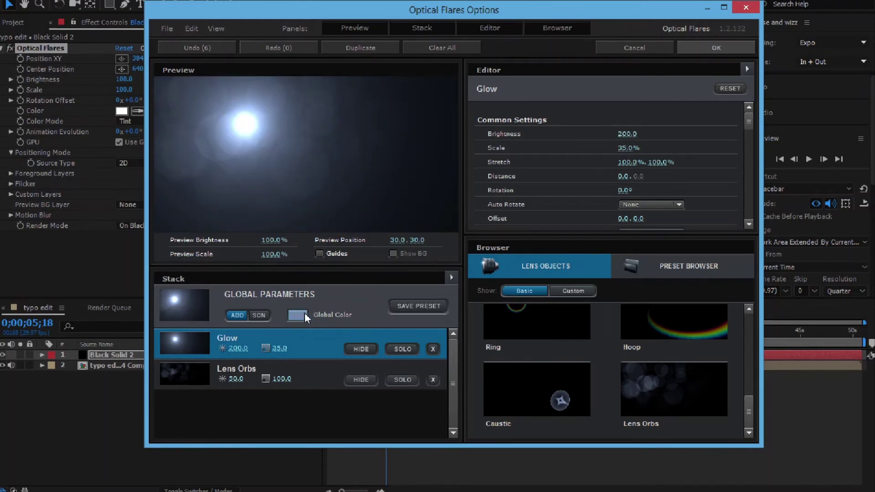
Make the flare's global colour white and apply the settings back to After Effects
left_click(330, 302)
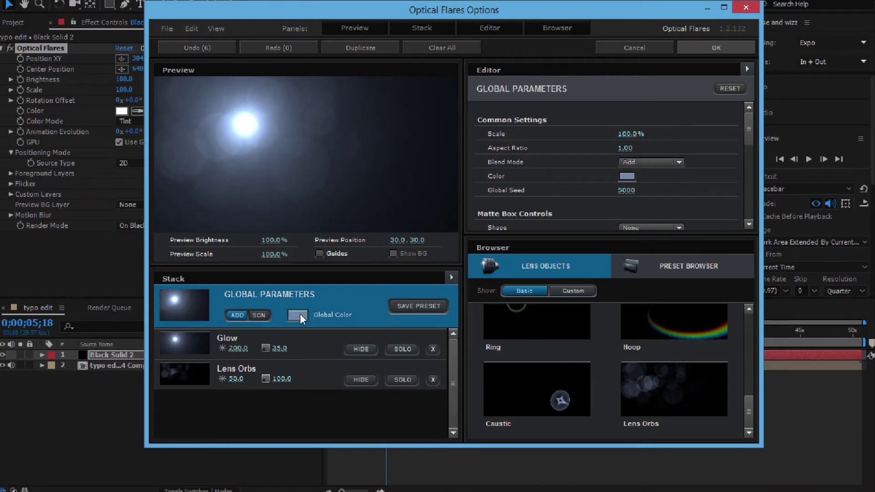
left_click(300, 315)
left_click_drag(224, 286, 165, 232)
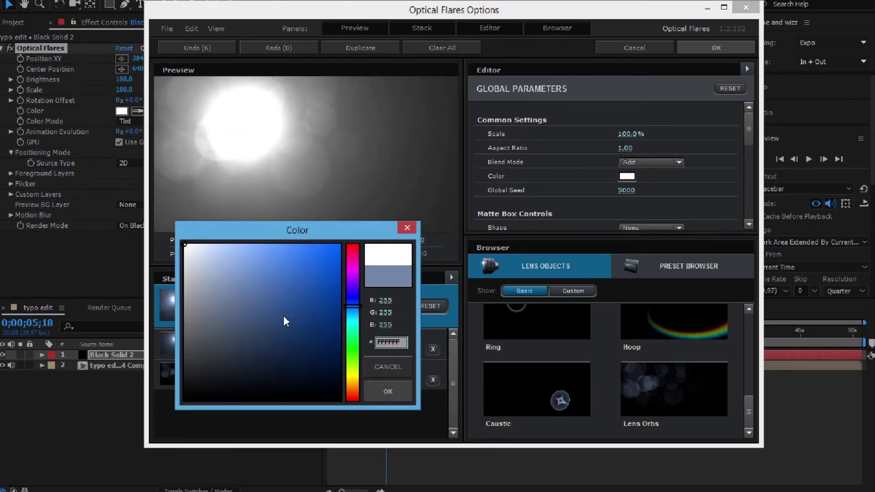
left_click(388, 391)
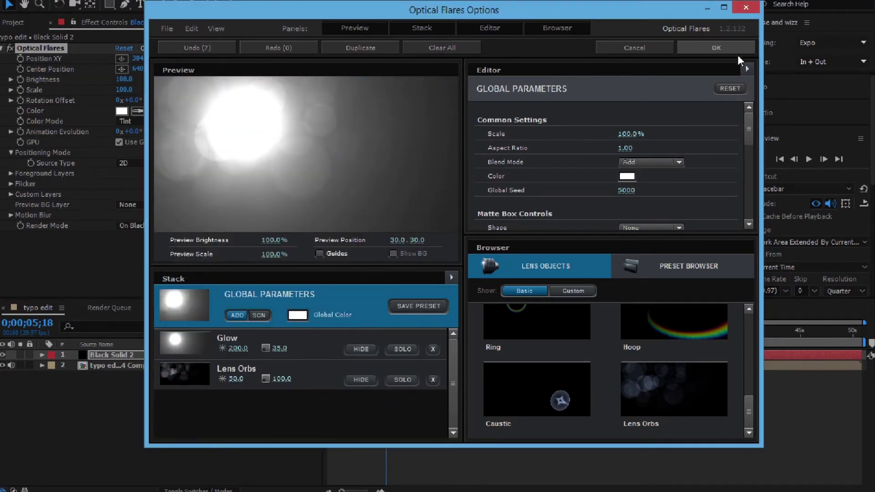
left_click(724, 48)
Render Optical Flares On Transparent and move the flare above the frame to 671.0, -466.5
left_click(130, 225)
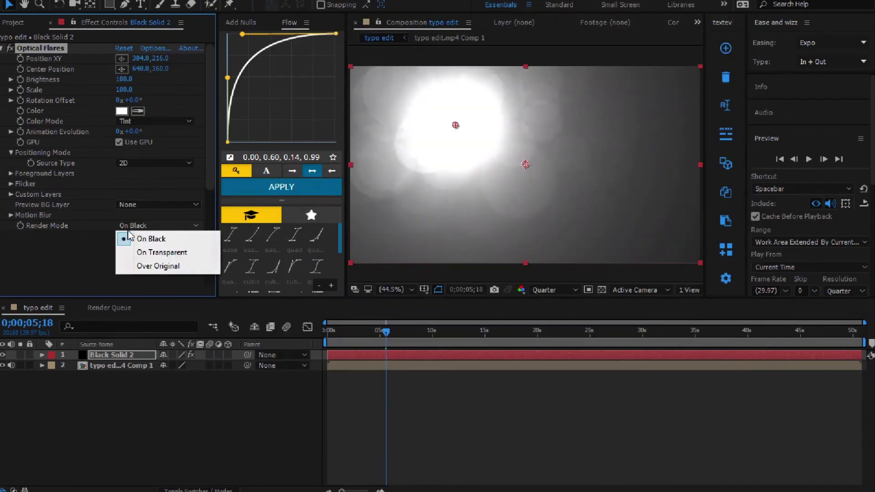
left_click(155, 252)
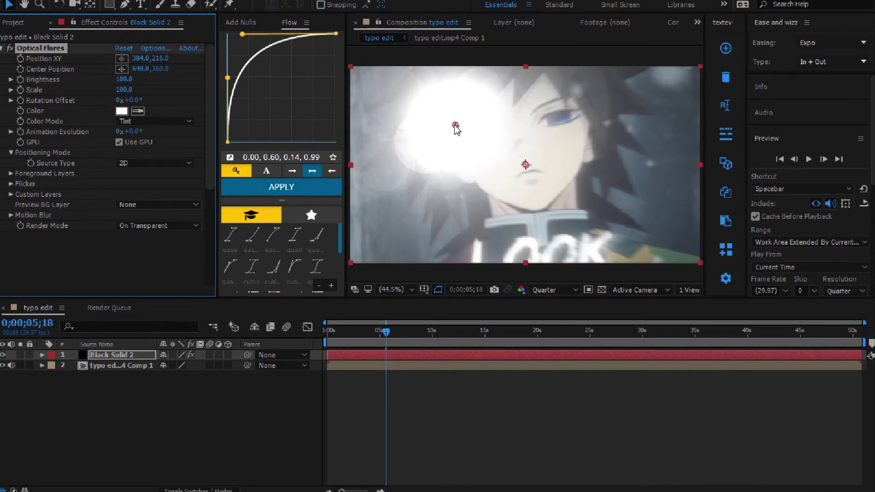
left_click_drag(455, 125, 528, 98)
Check the viewer at 25%, zoom the timeline, and scrub to the cut just after 5 seconds
key("comma")
key("comma")
key("comma")
key("period")
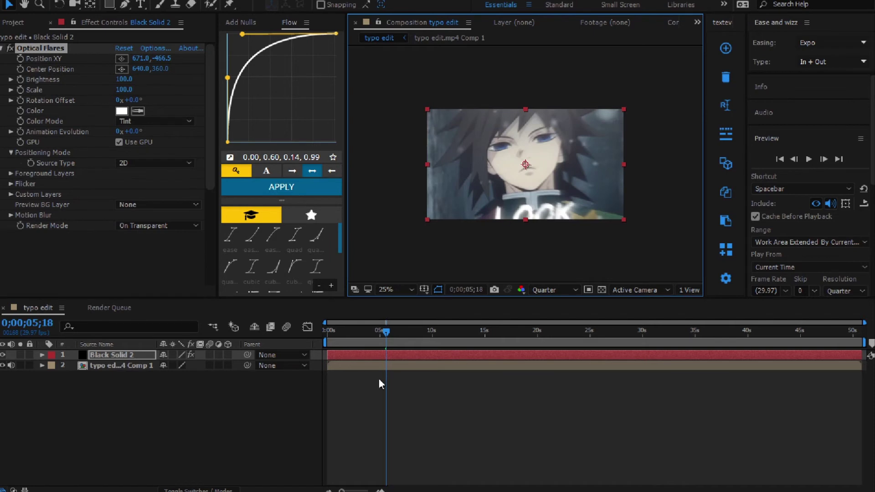
left_click(382, 488)
left_click(370, 341)
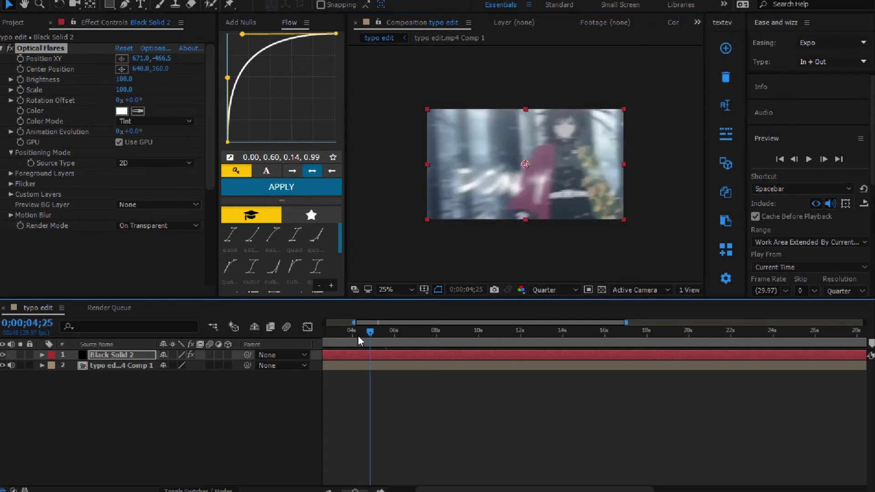
left_click_drag(368, 333, 373, 332)
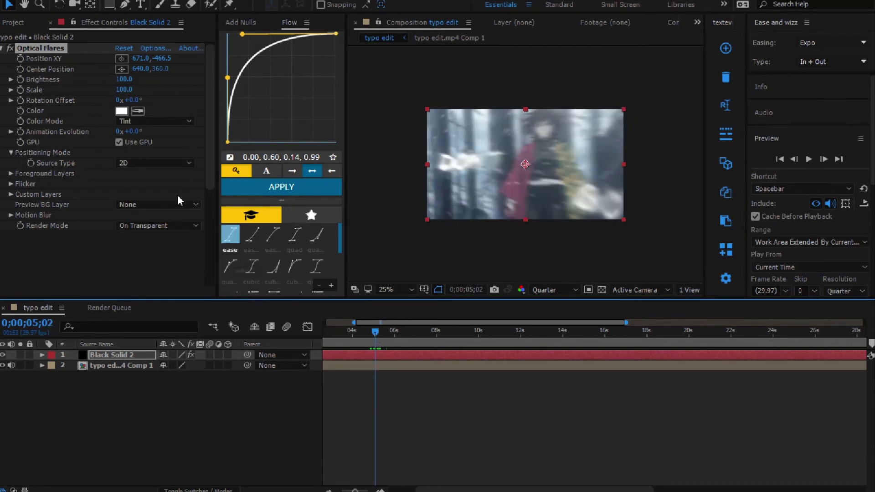
Add an Optical Flares Brightness keyframe at 50 on the current frame
left_click(32, 78)
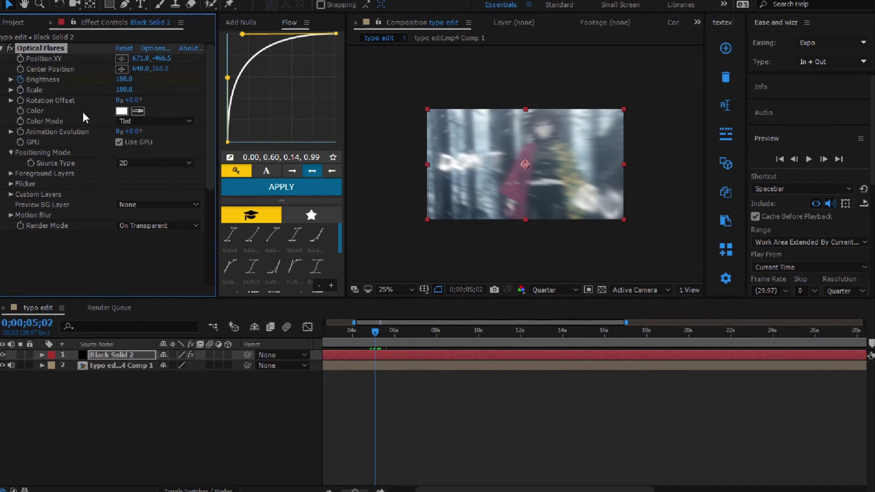
key("u")
left_click(125, 79)
type("5")
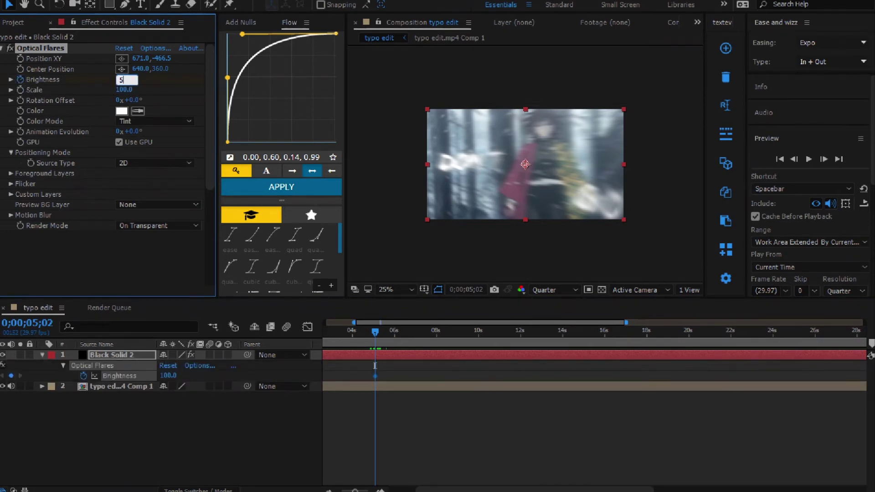
type("0")
key("Return")
Advance to the flash frame and keyframe Brightness at 200
left_click(379, 333)
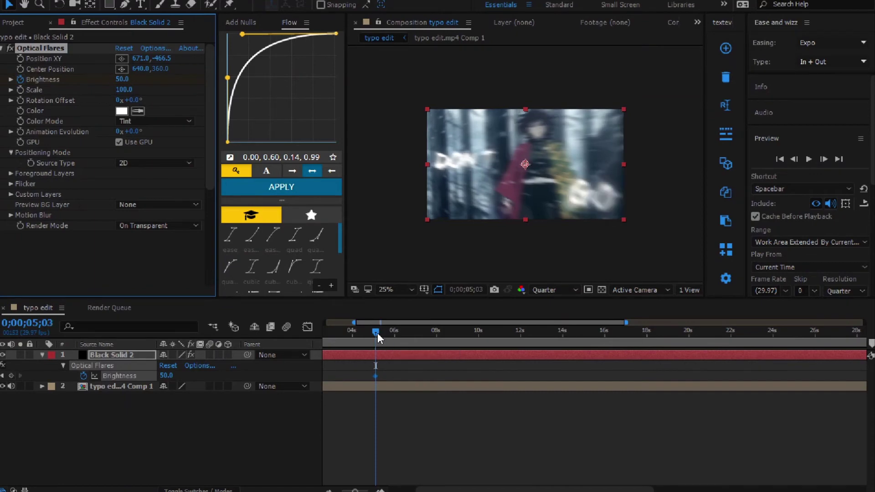
key("space")
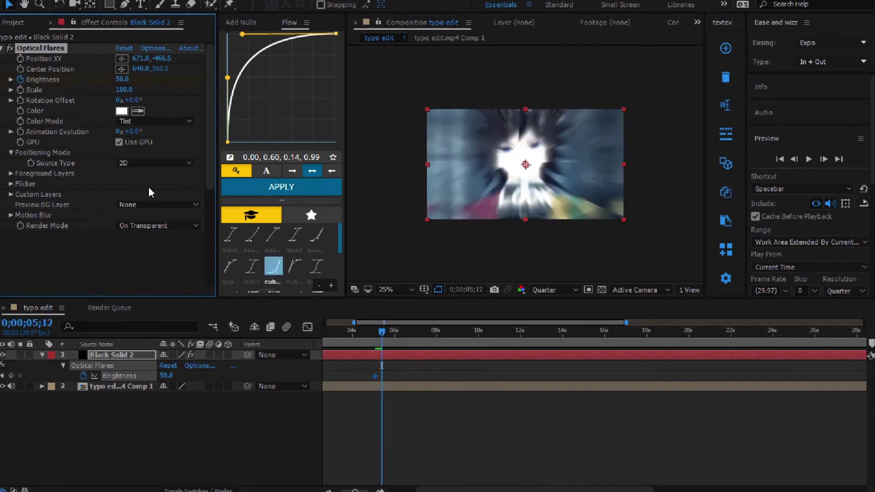
left_click(124, 81)
type("20")
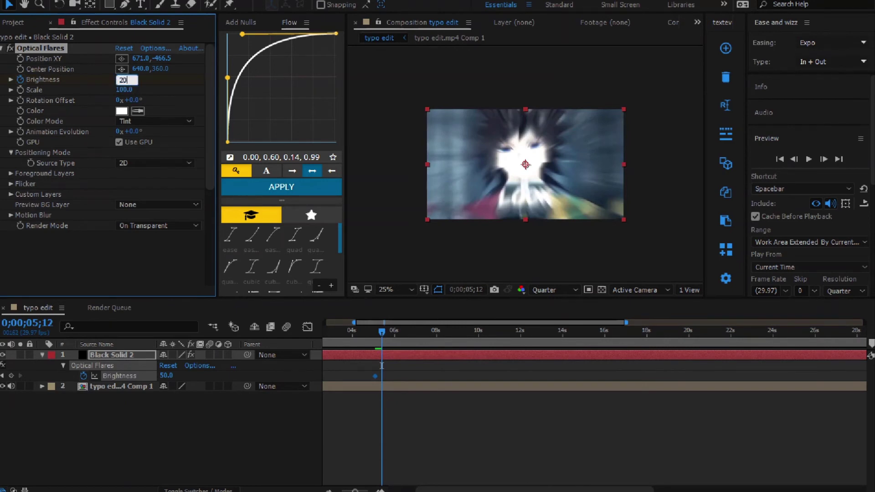
type("0")
key("Return")
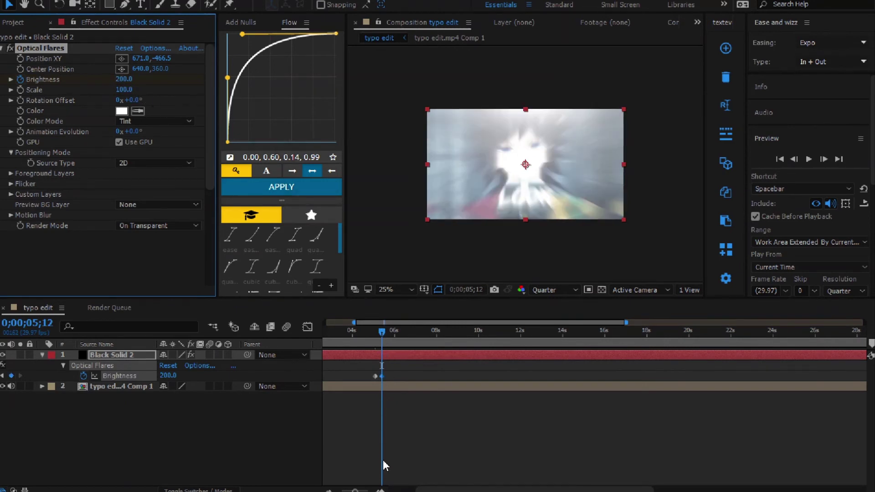
Nudge the 200 keyframe earlier, then keyframe Brightness back to 50 a few frames later
scroll(396, 386, "up", 5)
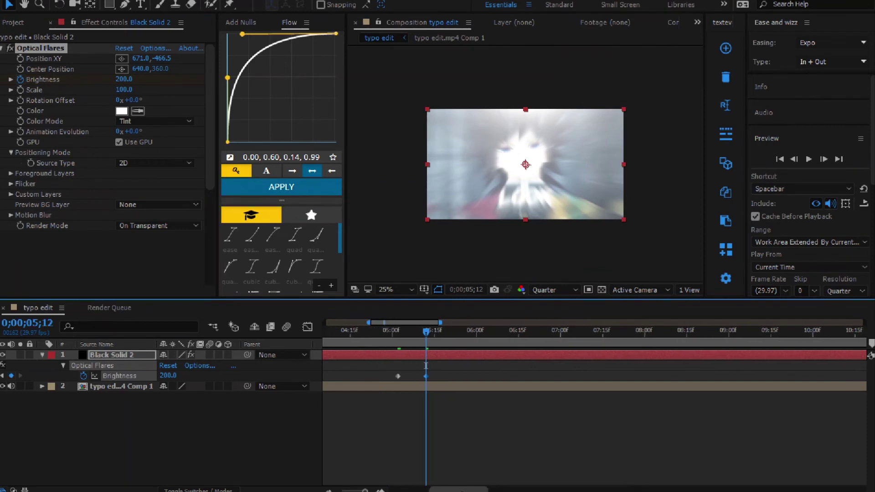
left_click_drag(397, 377, 390, 377)
left_click(453, 376)
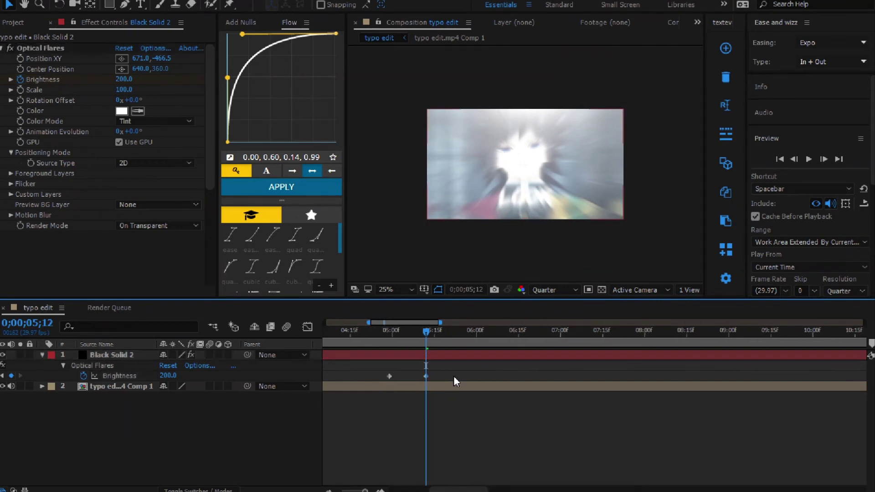
key("space")
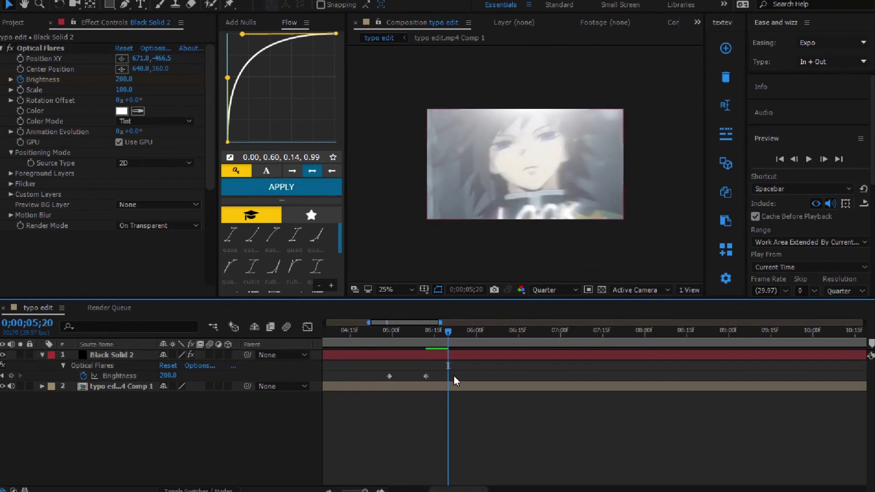
left_click(123, 79)
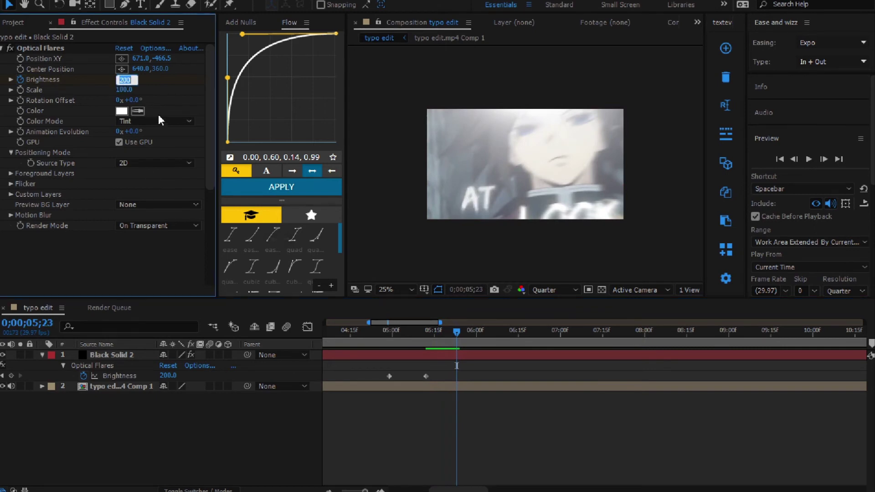
type("50")
key("Return")
left_click(484, 356)
Apply Easy Ease to all three brightness keyframes and review the flash from 0;00;05;00
left_click_drag(473, 371, 352, 382)
key("F9")
left_click(378, 403)
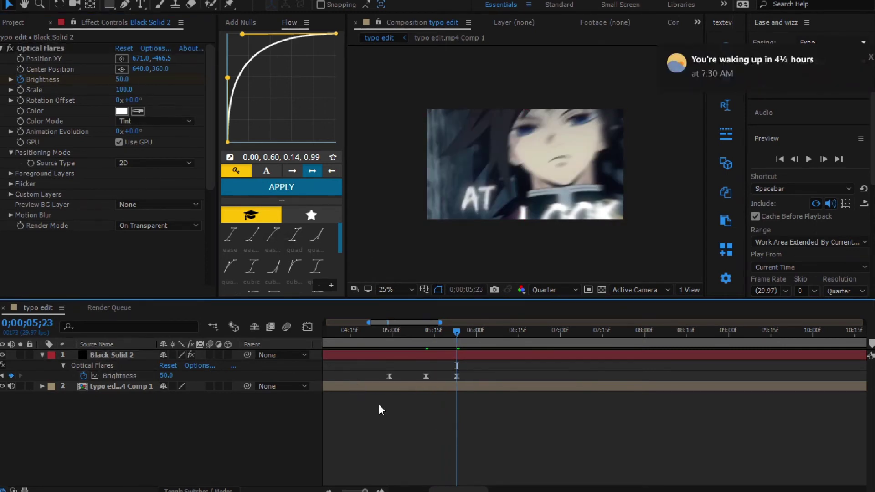
left_click_drag(387, 333, 427, 333)
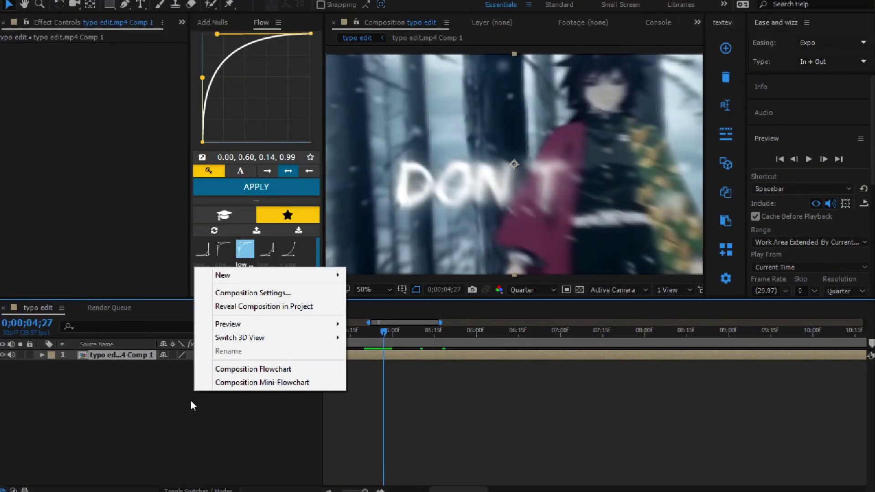
Create a new black solid (Black Solid 3) and apply S_BokehLights to it
mouse_move(241, 275)
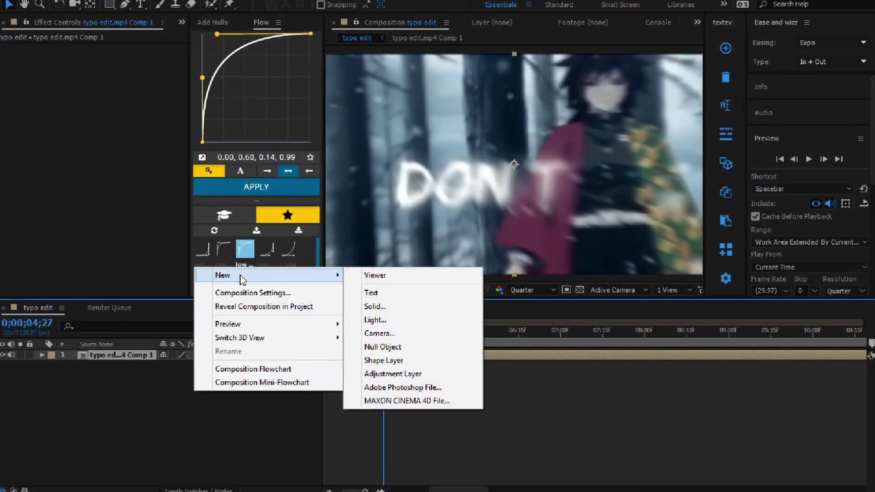
left_click(368, 307)
left_click(459, 347)
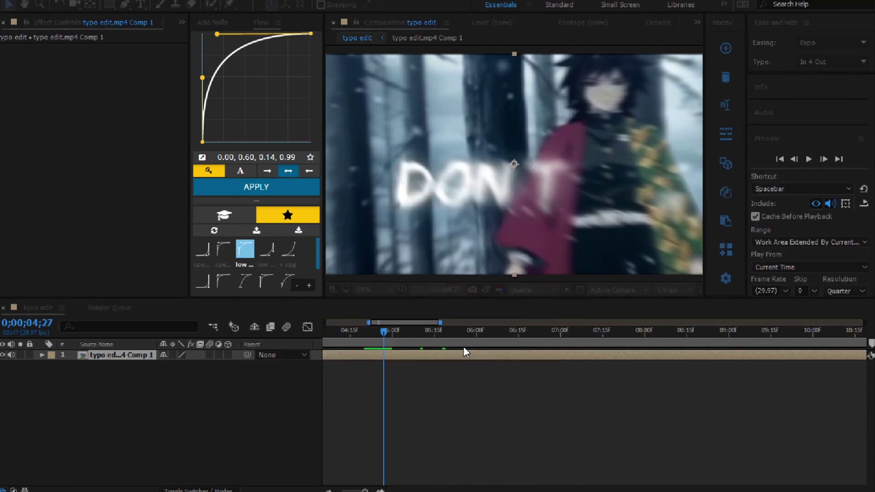
key("ctrl+space")
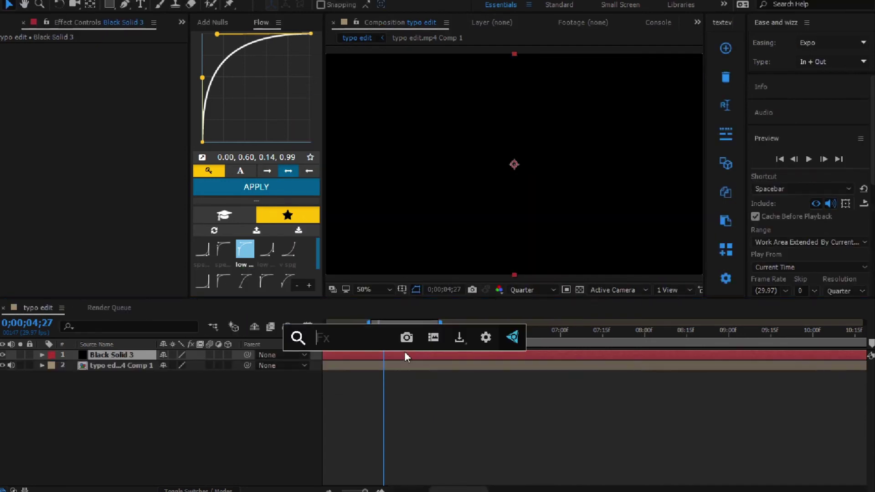
type("s_bo")
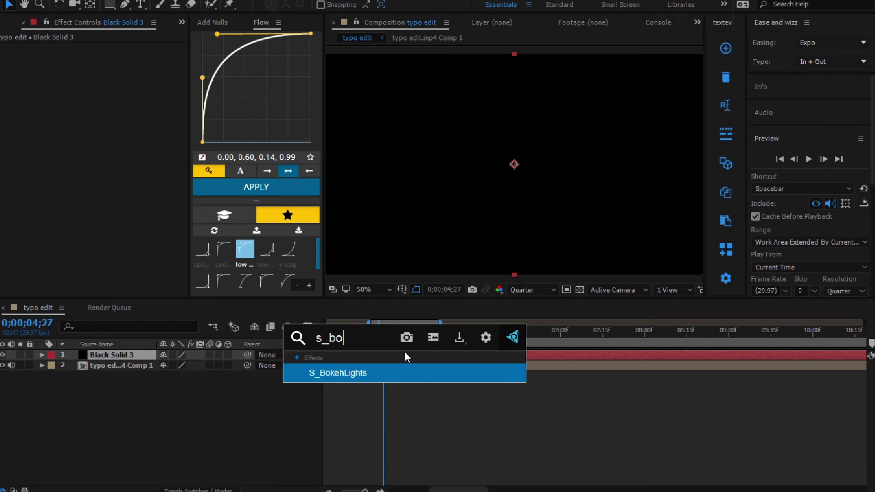
key("Return")
key("comma")
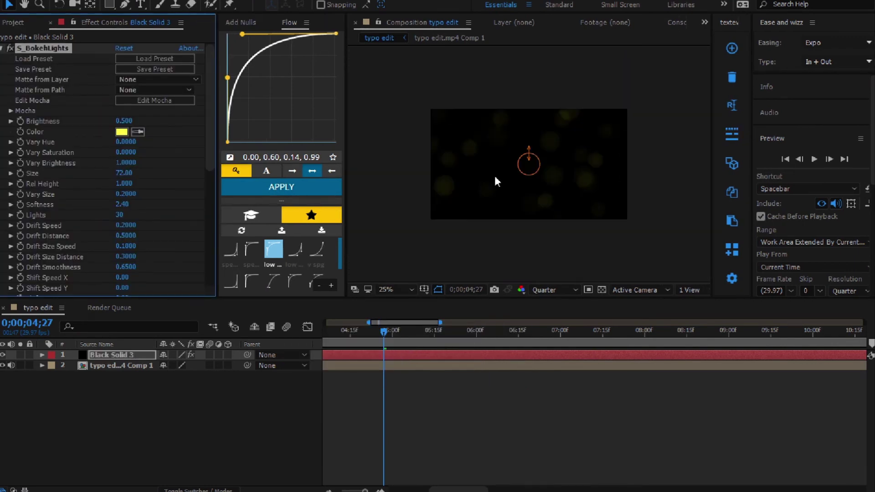
key("period")
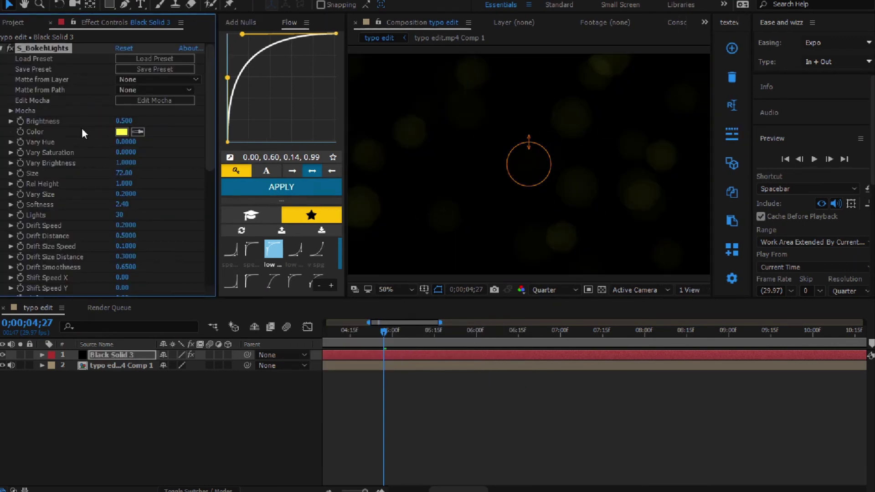
scroll(125, 142, "down", 2)
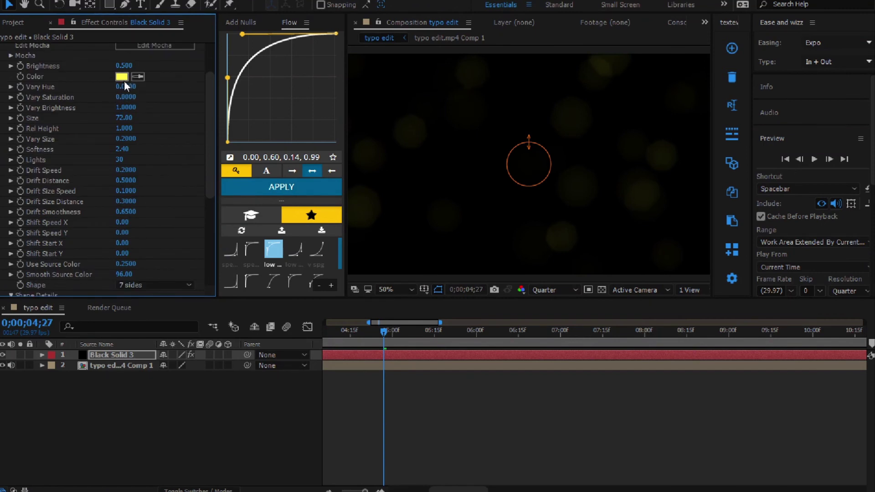
scroll(118, 182, "up", 2)
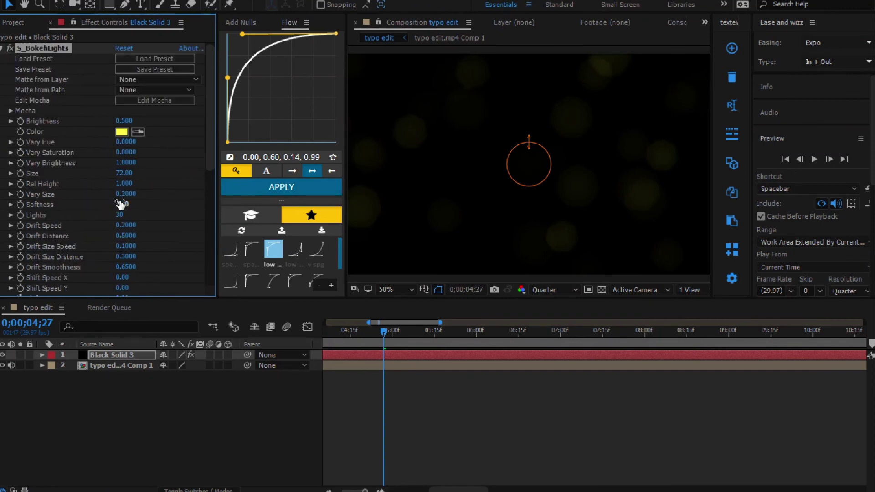
scroll(113, 207, "down", 2)
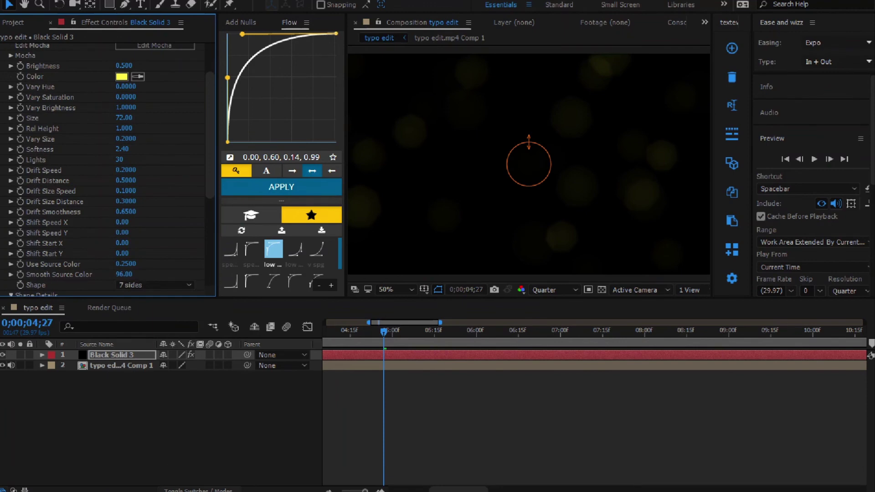
Set Black Solid 3's blending mode to Add
left_click(198, 490)
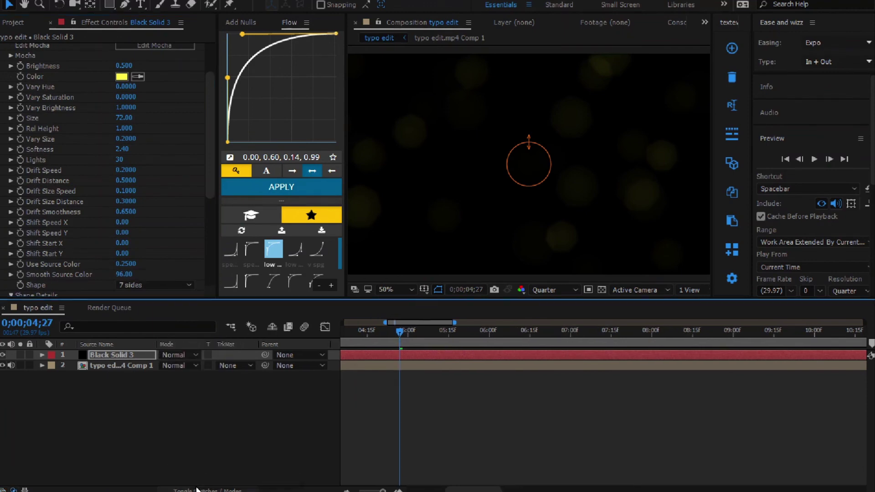
left_click(171, 356)
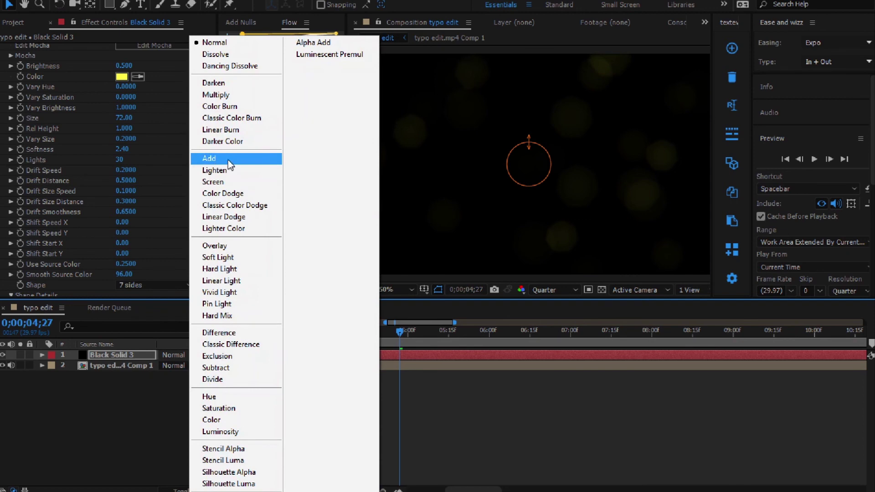
left_click(218, 162)
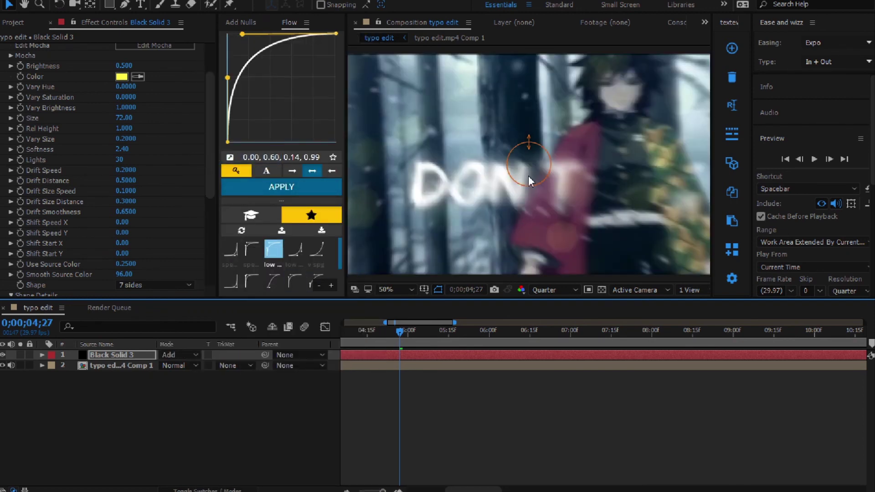
Set bokeh Brightness to 0.760 and Vary Hue to 0.0900, and increase size variation
left_click_drag(124, 66, 133, 63)
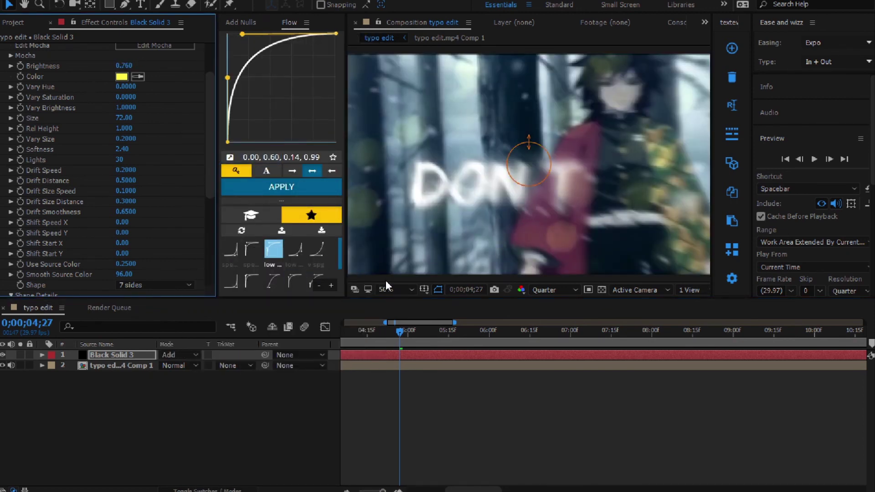
left_click_drag(400, 331, 425, 338)
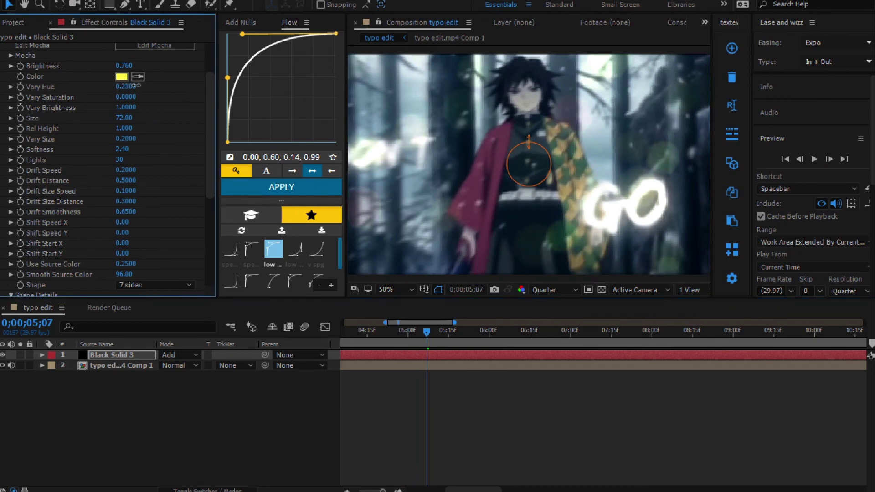
left_click_drag(120, 85, 127, 86)
left_click(387, 333)
mouse_move(386, 335)
left_mouse_down()
mouse_move(353, 339)
mouse_move(388, 338)
left_mouse_up()
left_click_drag(126, 138, 146, 147)
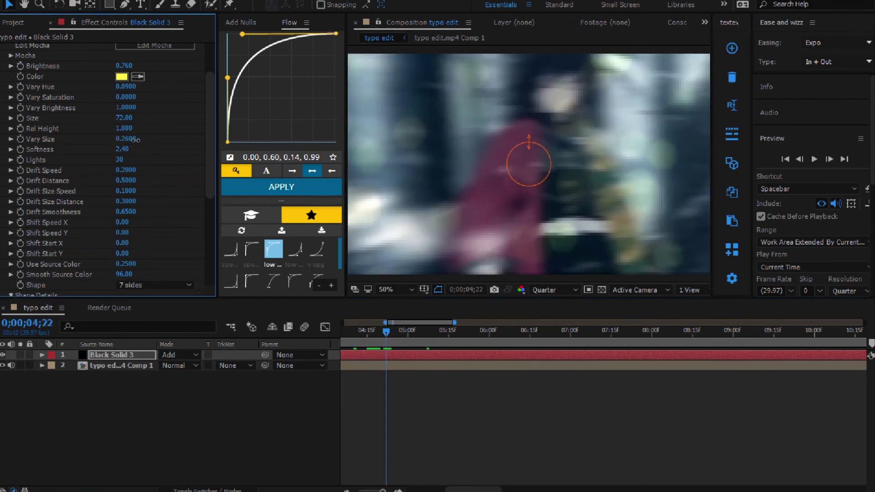